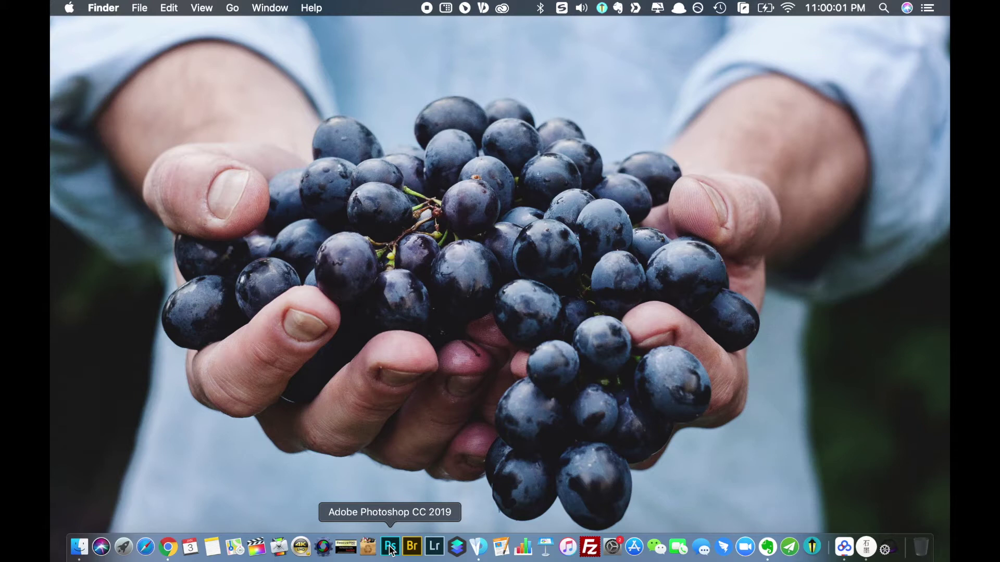
- Launch Photoshop and open PANA2352.jpg from the Photo > Untitled Export folder
left_click(391, 548)
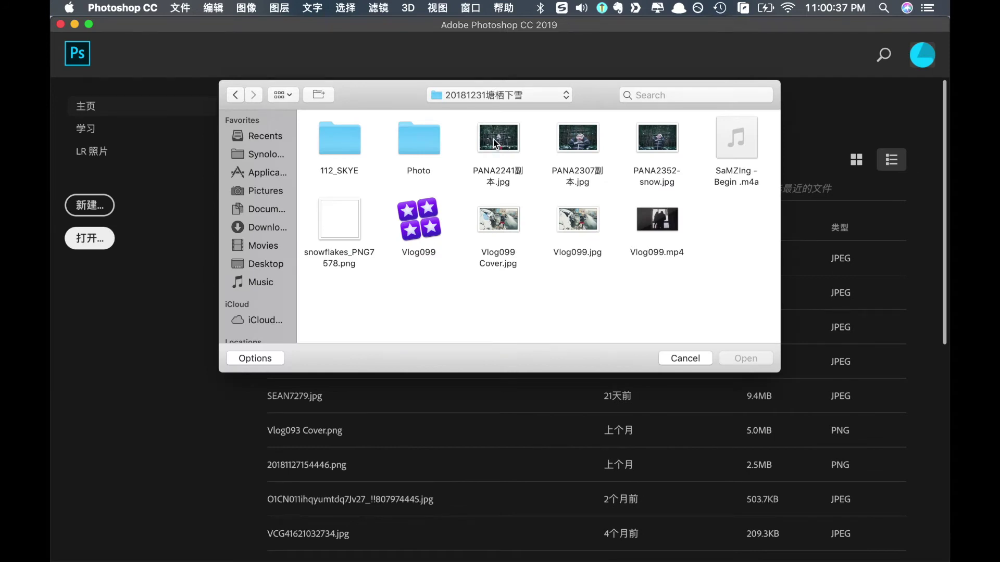
double_click(420, 138)
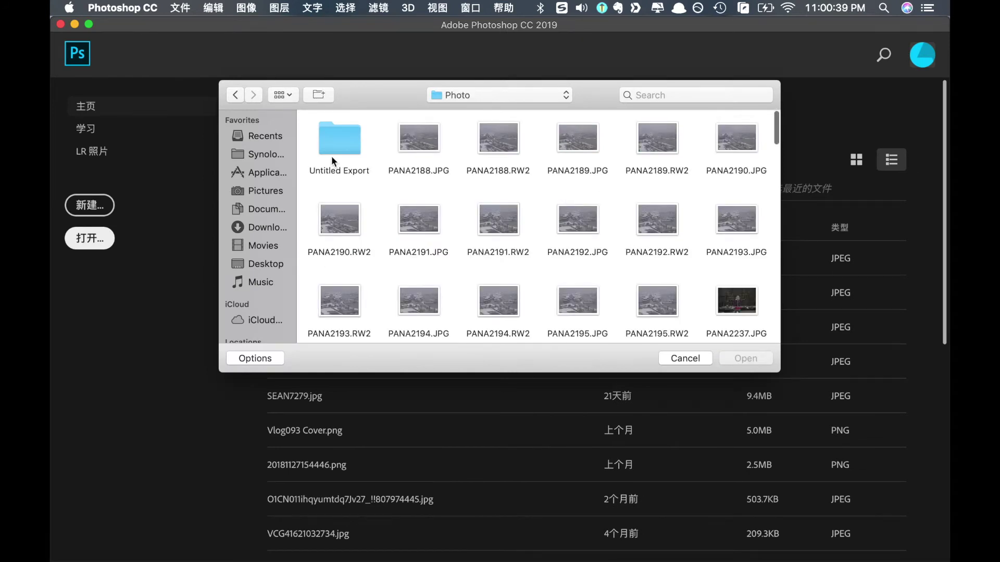
double_click(339, 141)
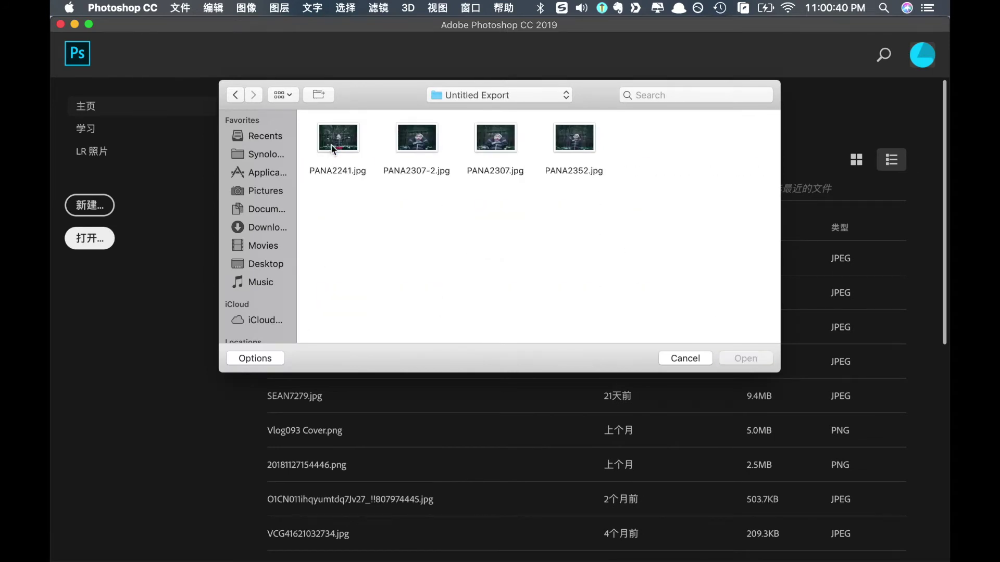
left_click(574, 148)
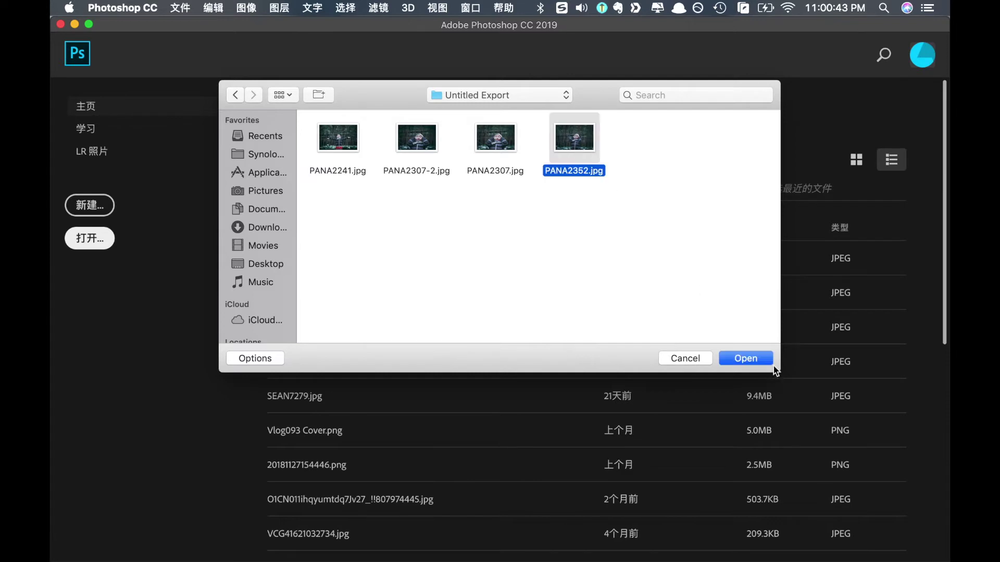
left_click(745, 358)
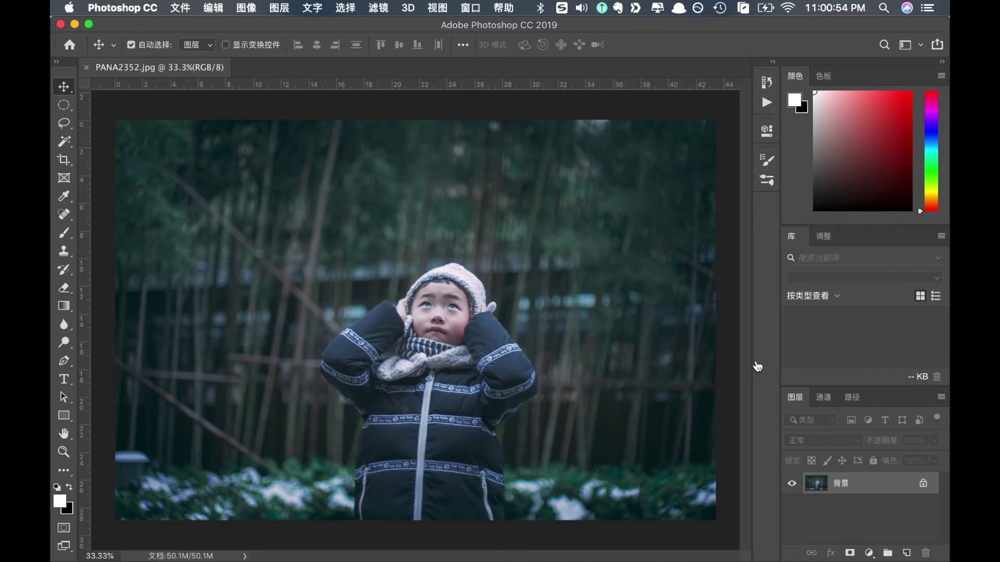
- Create a new empty layer and fill it with solid white using Fill with Contents set to Color
left_click(906, 553)
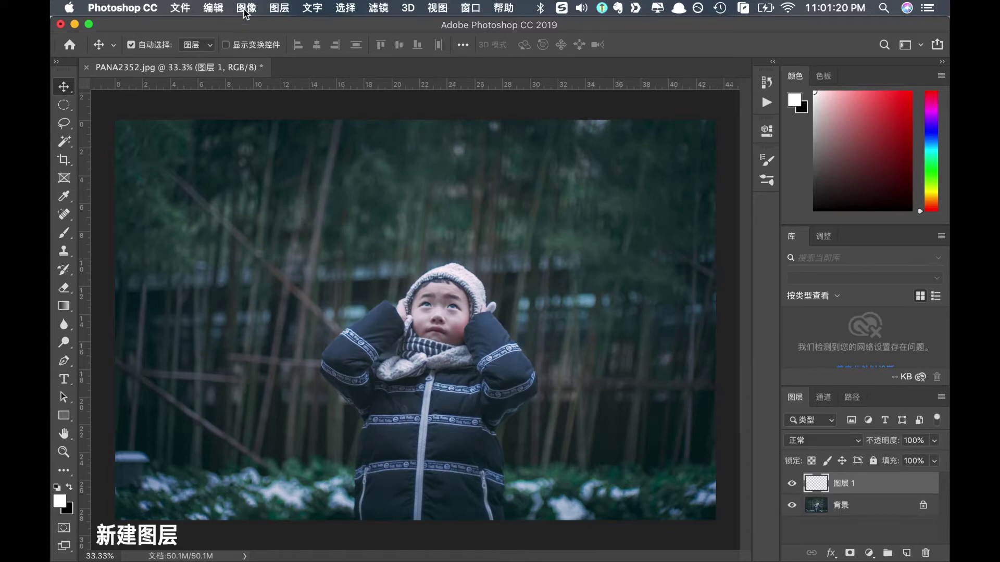
left_click(214, 8)
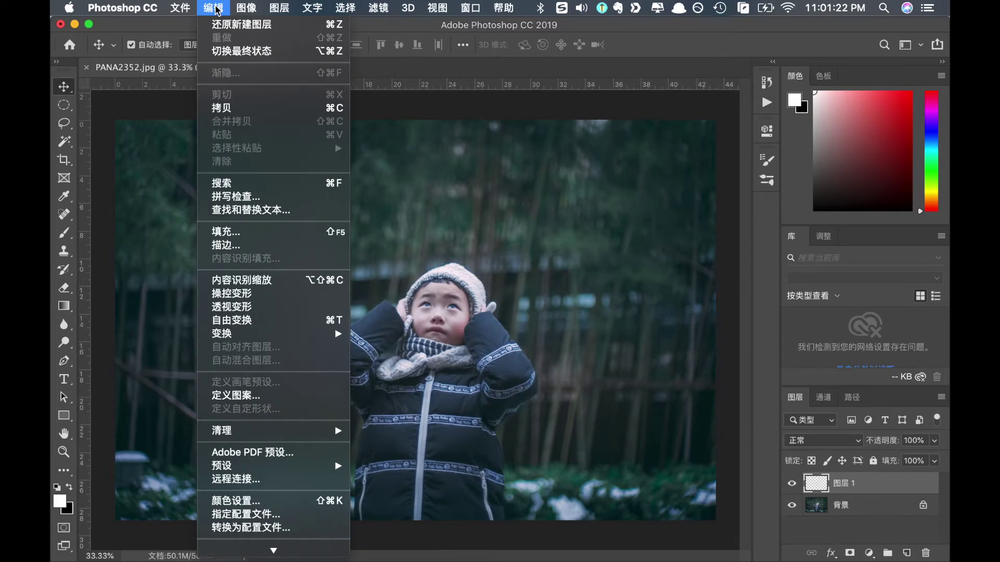
left_click(240, 232)
left_click(545, 213)
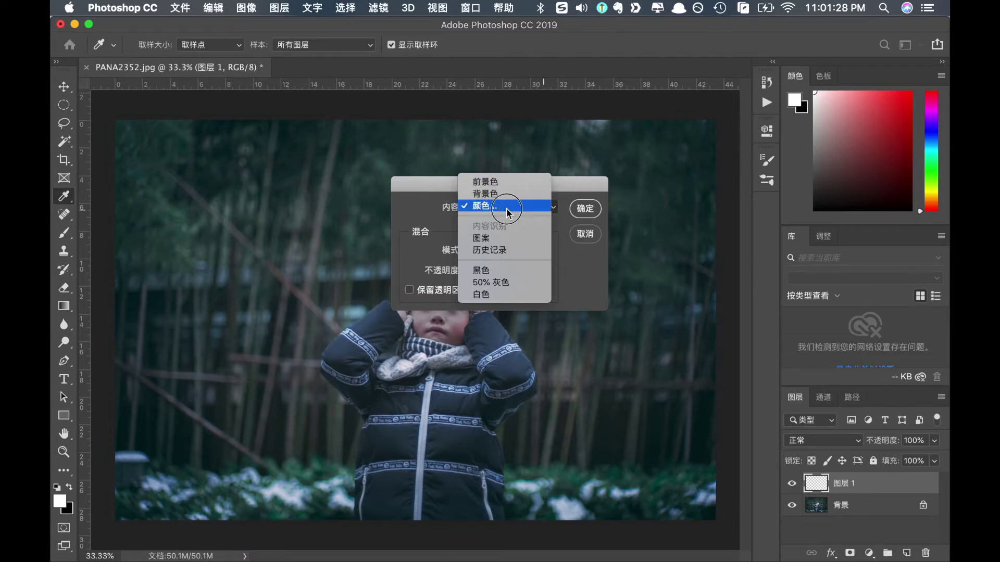
left_click(508, 210)
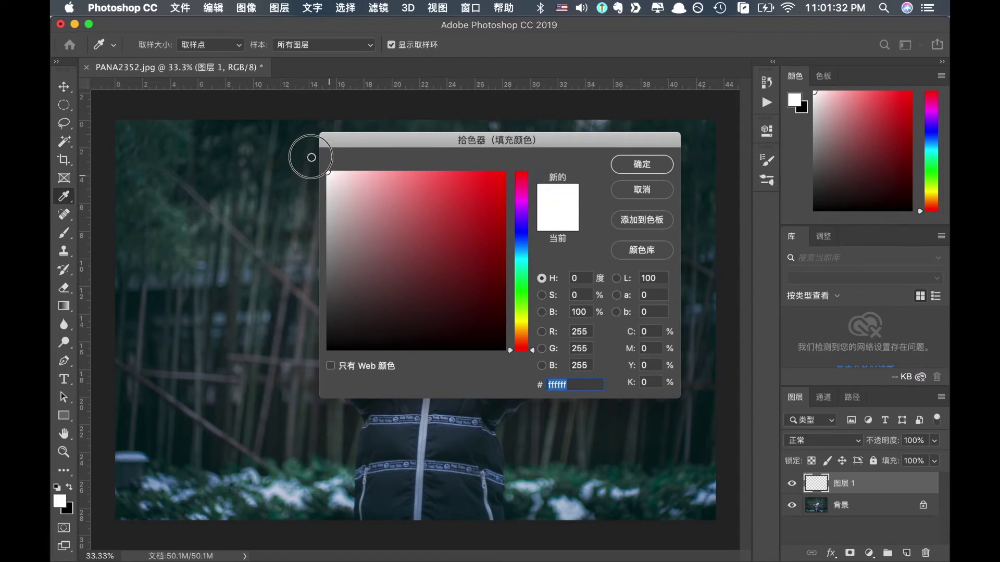
left_click(638, 166)
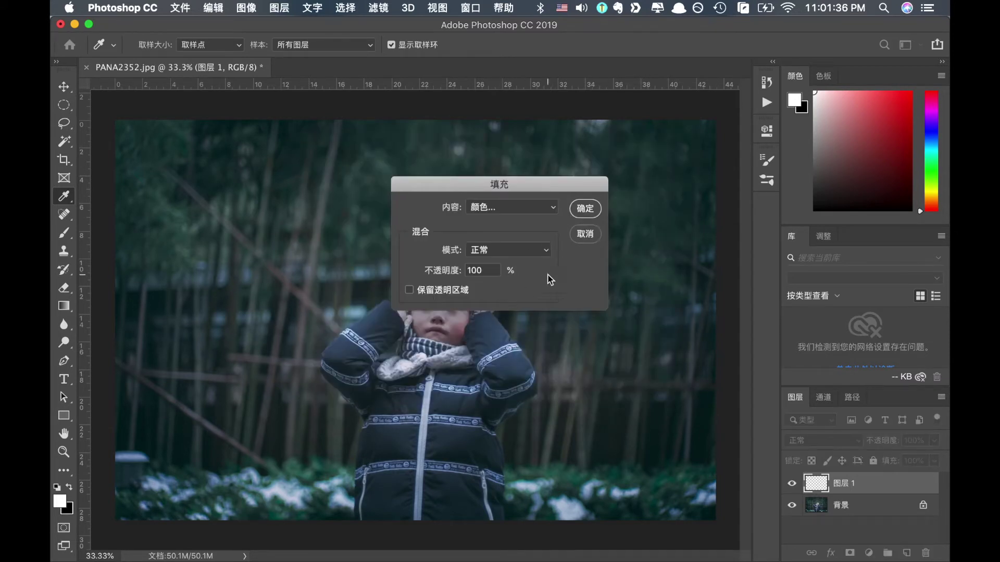
left_click(576, 209)
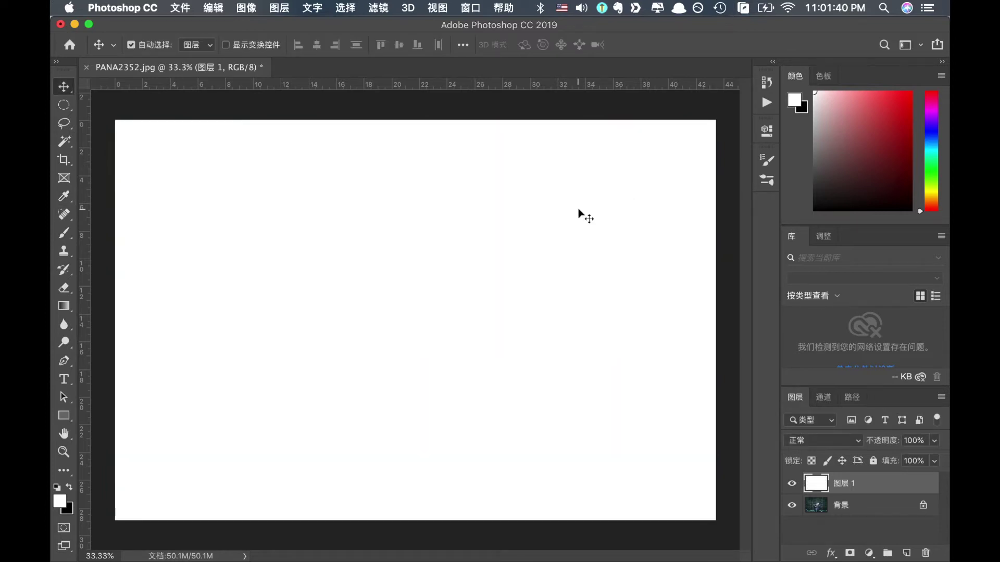
- Apply Add Noise at about 66% with Gaussian distribution and Monochromatic enabled
left_click(379, 8)
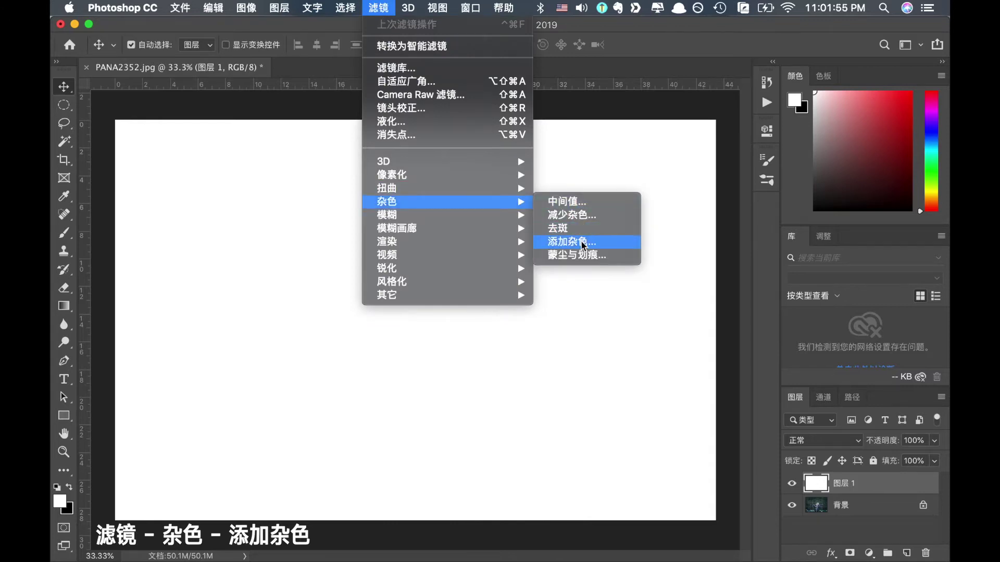
left_click(573, 244)
mouse_move(420, 306)
left_mouse_down()
mouse_move(509, 308)
mouse_move(415, 306)
mouse_move(424, 309)
left_mouse_up()
left_click(409, 341)
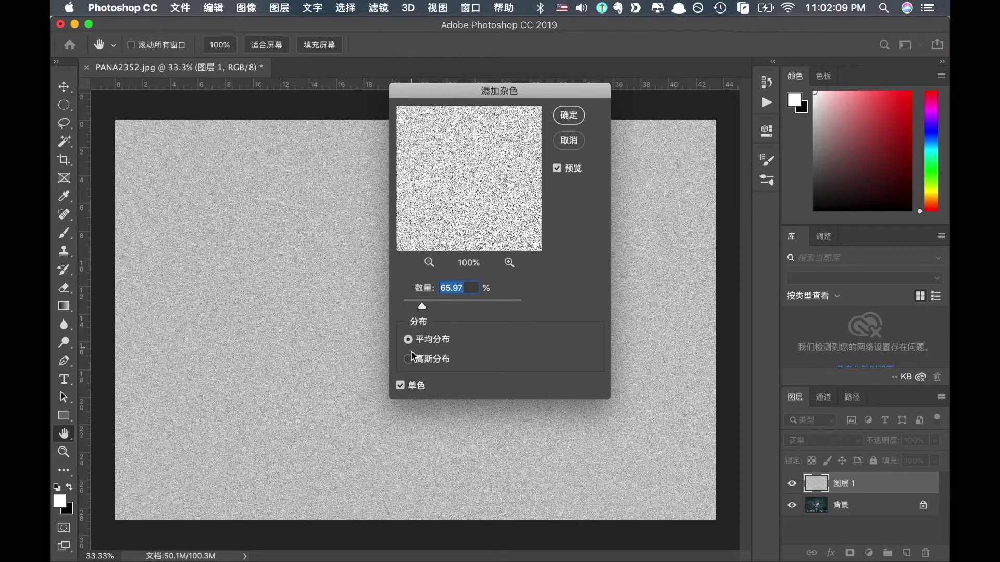
left_click(411, 362)
left_click(409, 341)
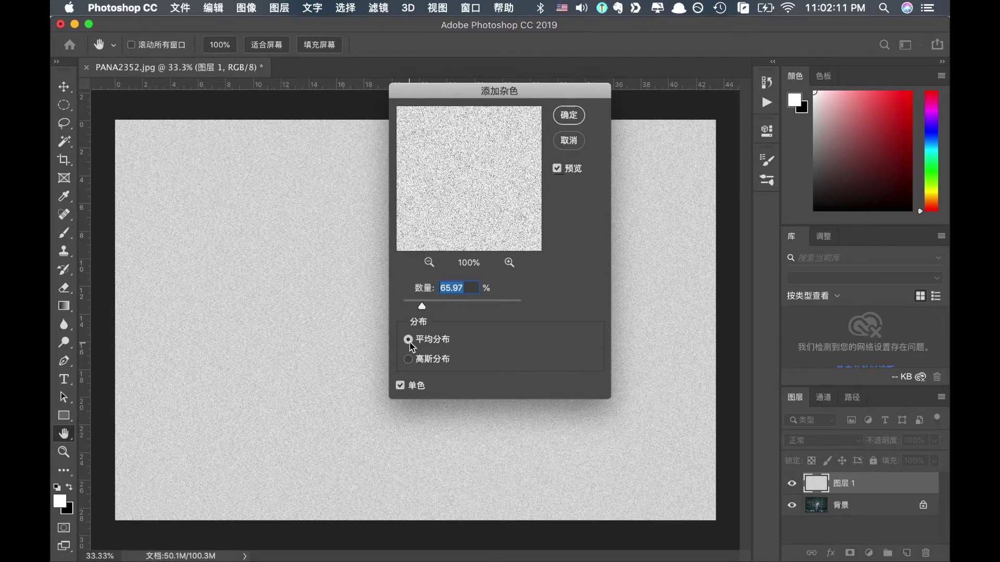
left_click(409, 360)
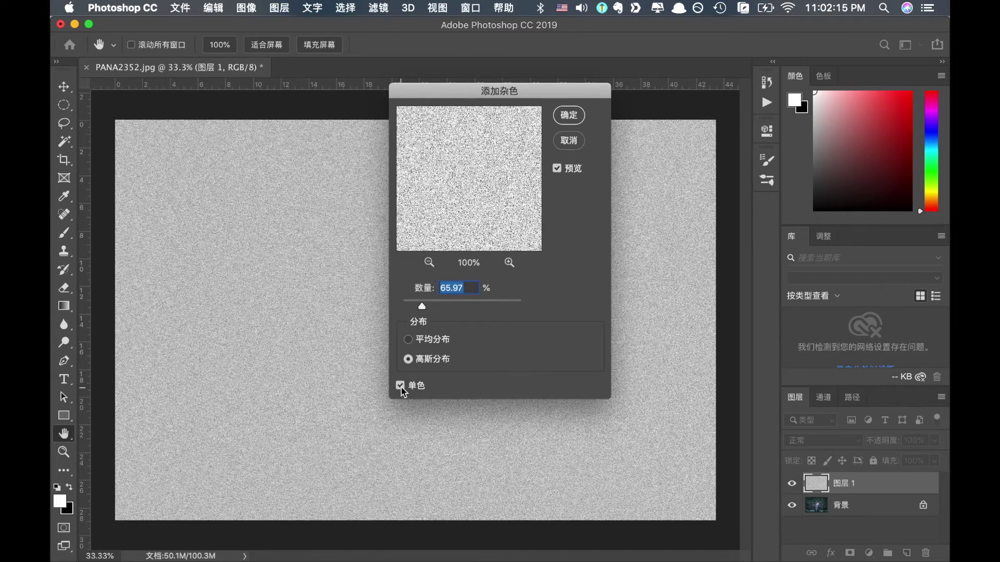
left_click(400, 387)
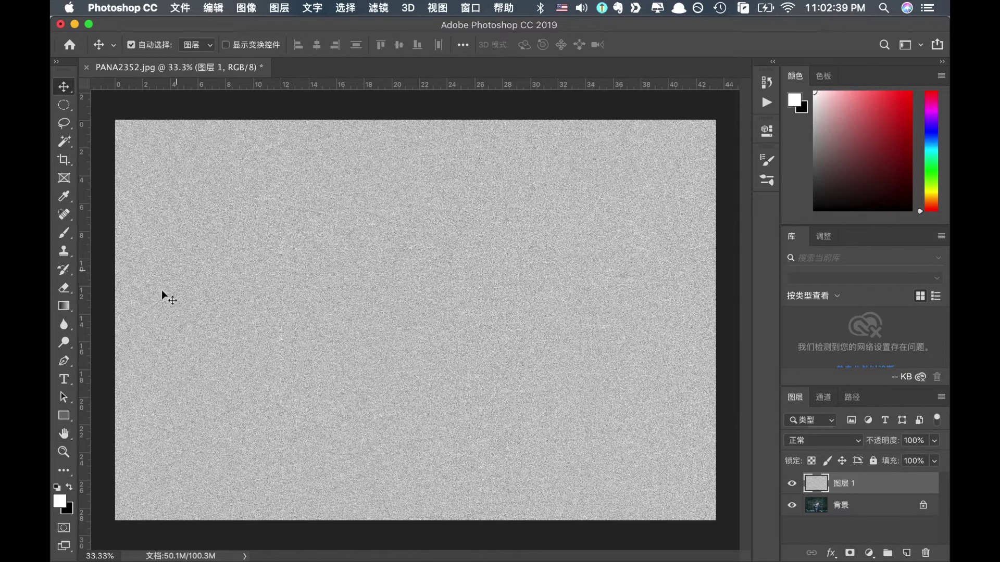
- Darken the noise with Levels by raising the black point and midtone sliders
left_click(217, 8)
mouse_move(246, 8)
mouse_move(297, 45)
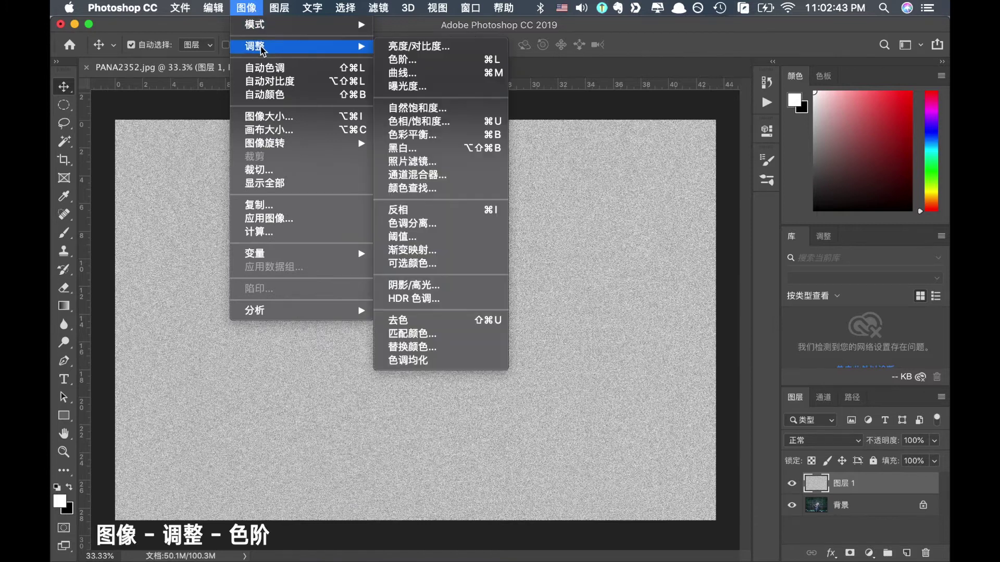
left_click(432, 64)
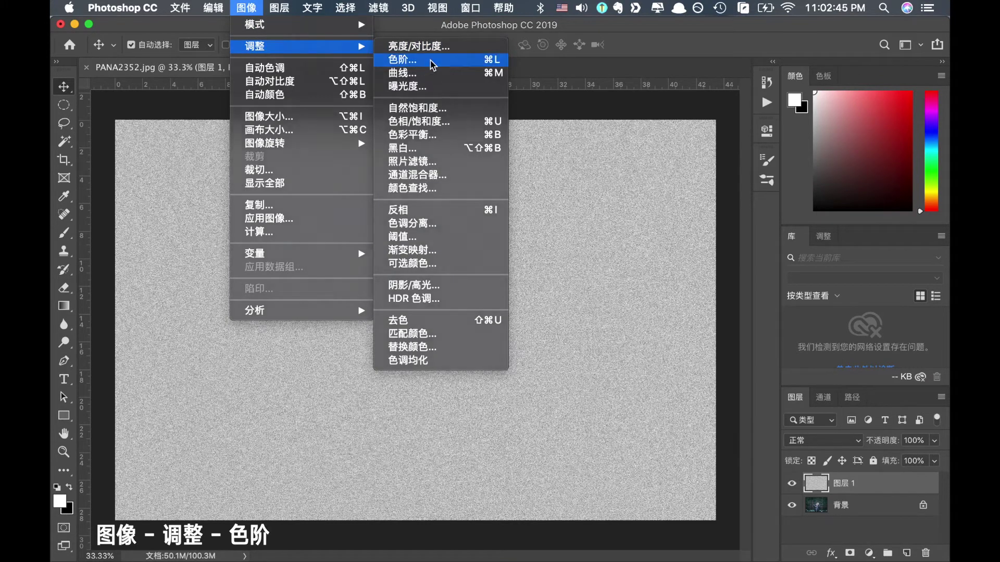
left_click_drag(464, 266, 536, 266)
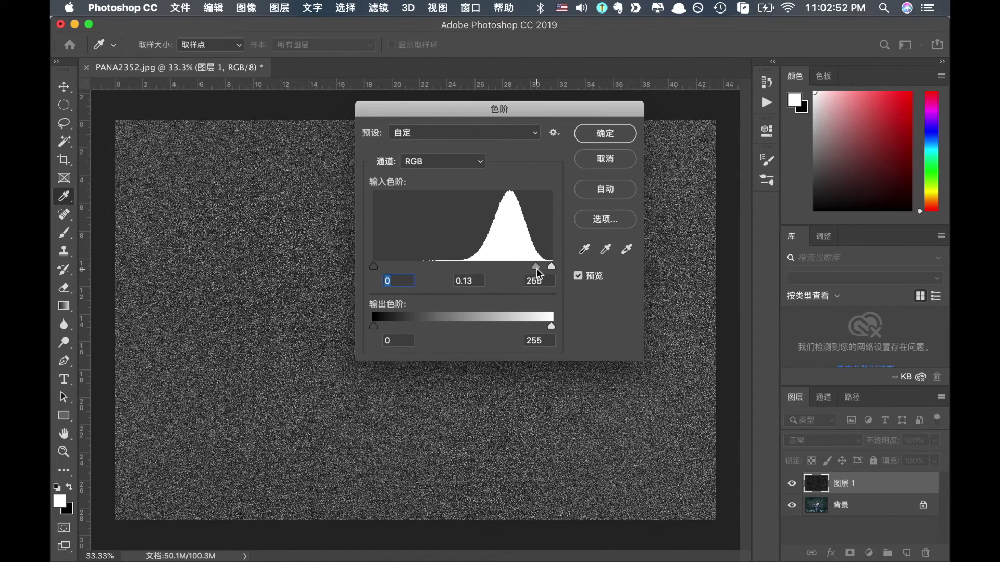
left_click_drag(374, 266, 426, 266)
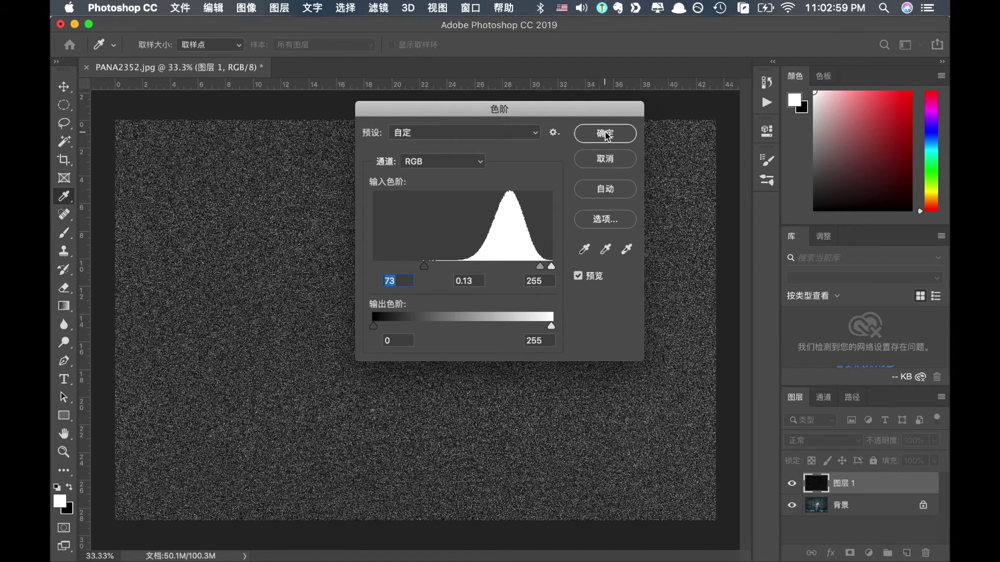
left_click(607, 134)
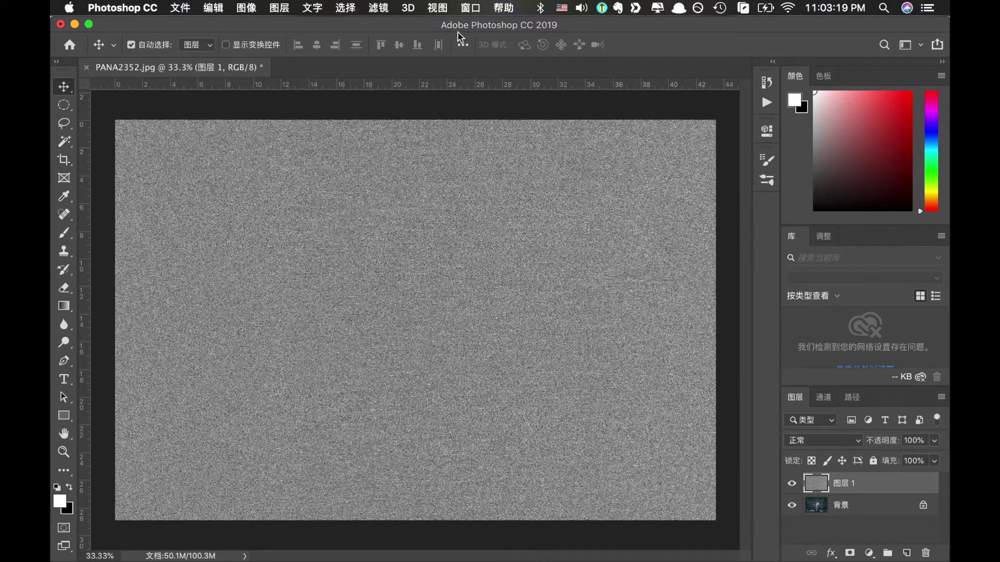
- Apply the Sketch > Torn Edges filter from the Filter Gallery to the noise layer
left_click(376, 9)
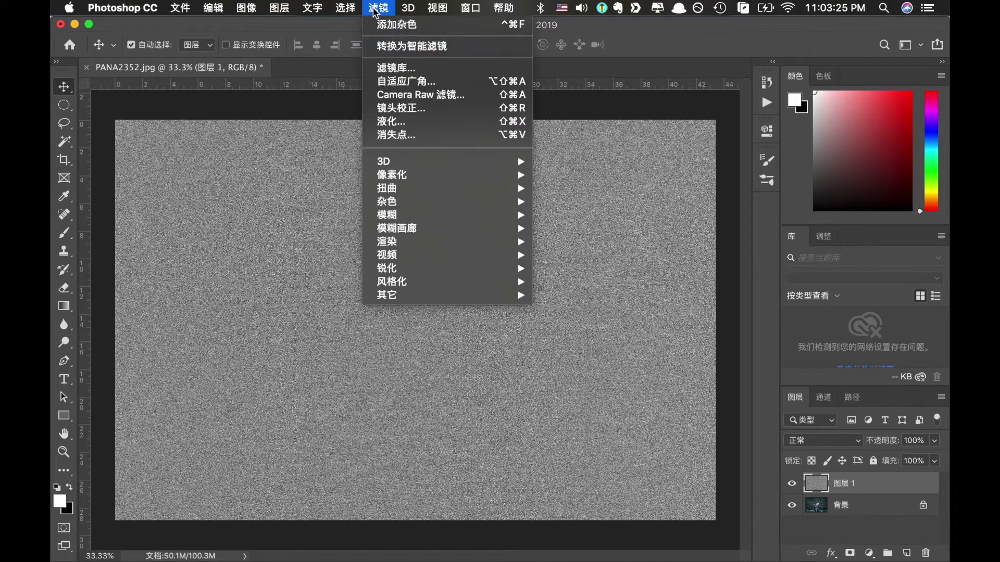
left_click(421, 68)
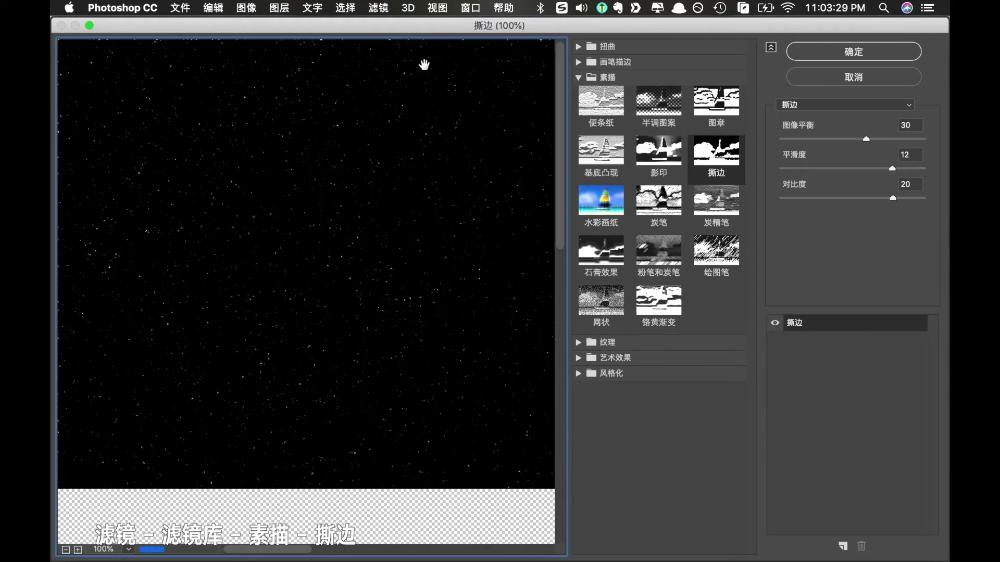
left_click(702, 165)
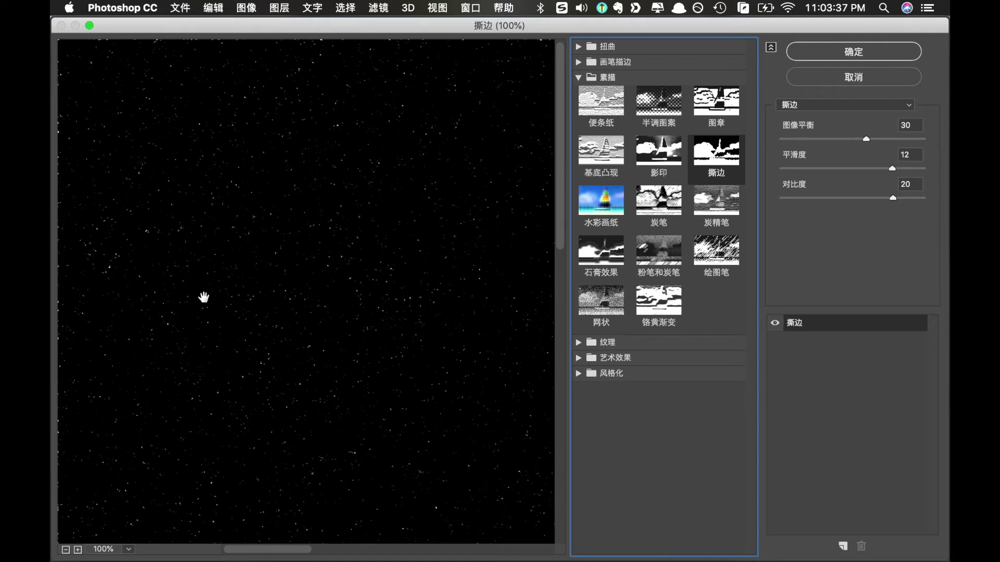
left_click(843, 53)
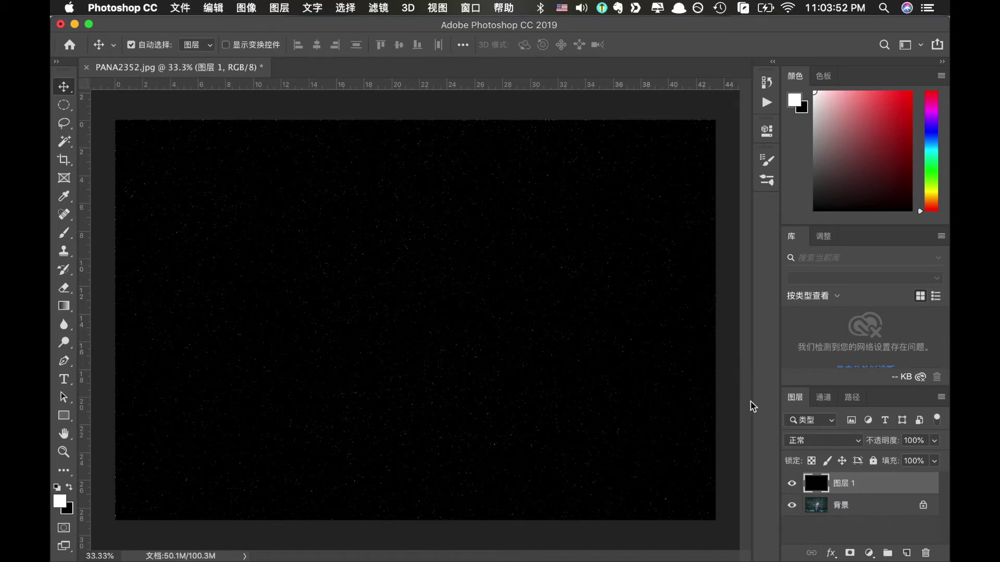
- Set the speck layer to Screen blend mode and soften it with a 0.6-pixel Gaussian blur
left_click(841, 442)
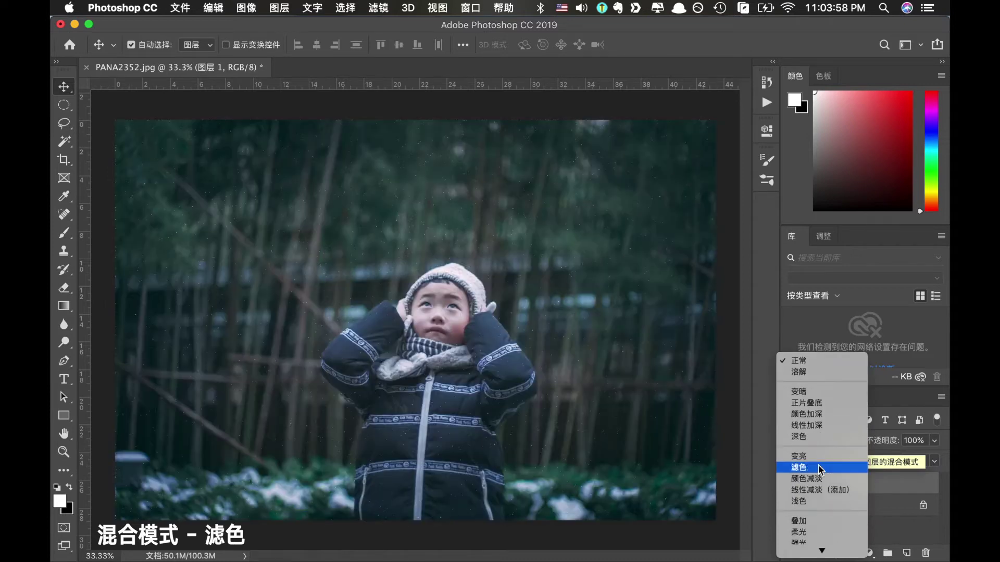
left_click(802, 478)
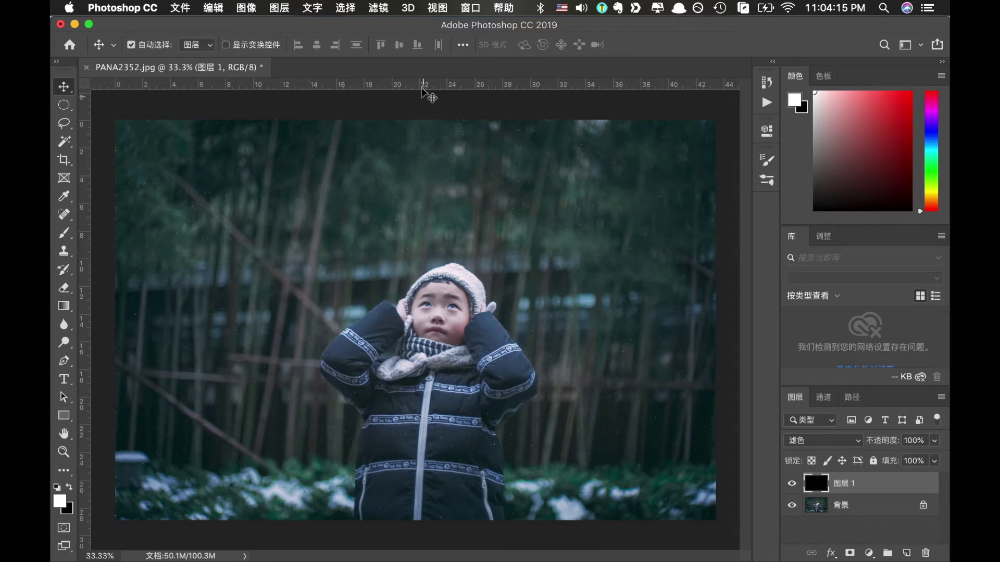
left_click(379, 9)
mouse_move(386, 214)
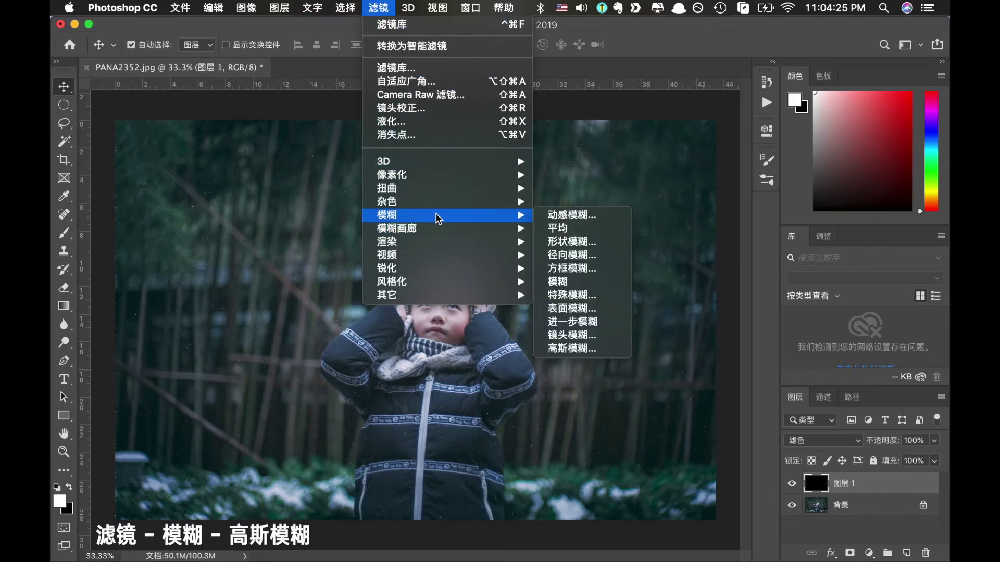
left_click(589, 345)
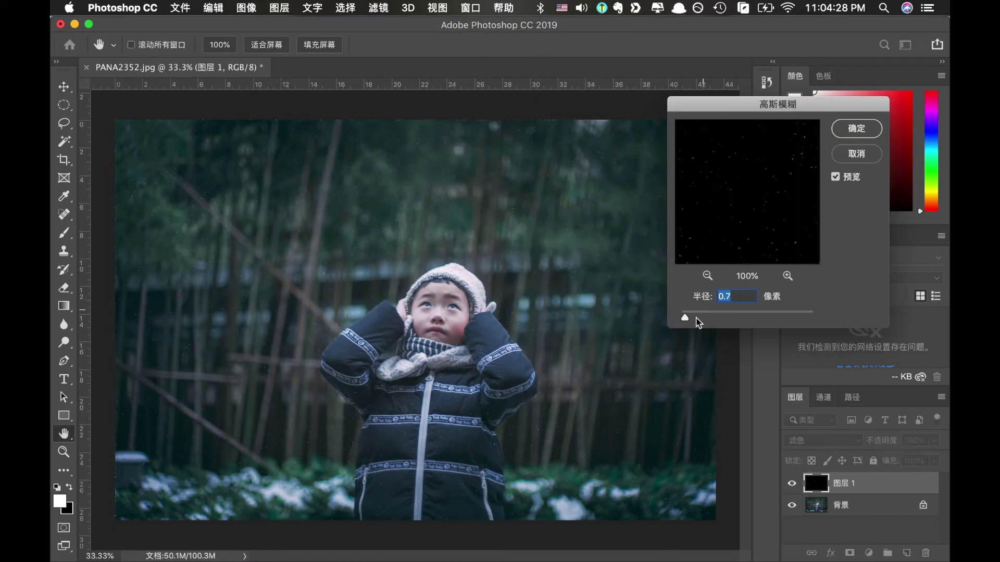
mouse_move(685, 312)
left_mouse_down()
mouse_move(775, 322)
mouse_move(684, 320)
left_mouse_up()
left_click(857, 130)
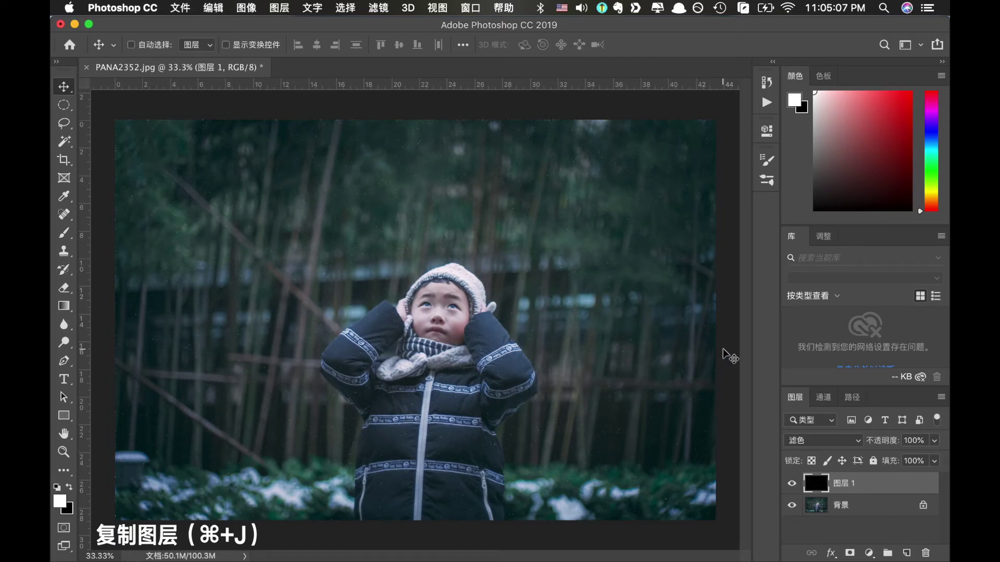
- Duplicate the snow layer with Cmd+J and scale the copy to 400% via Free Transform
key("super+j")
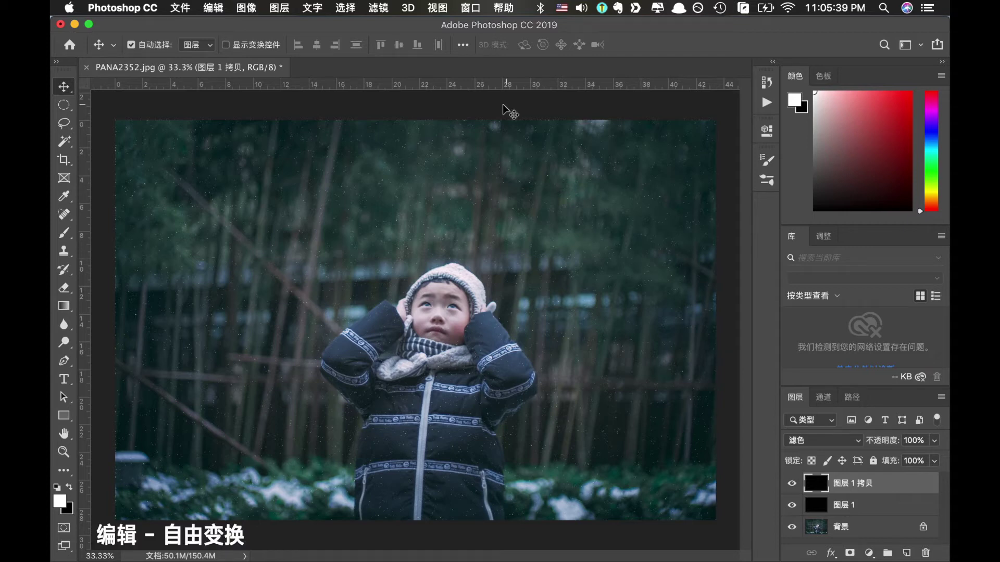
left_click(214, 8)
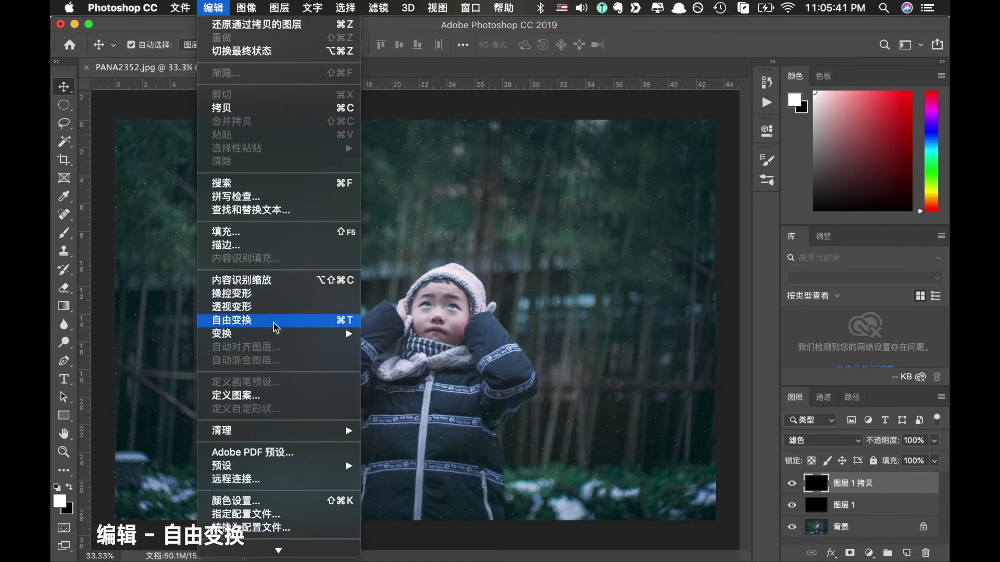
left_click(272, 320)
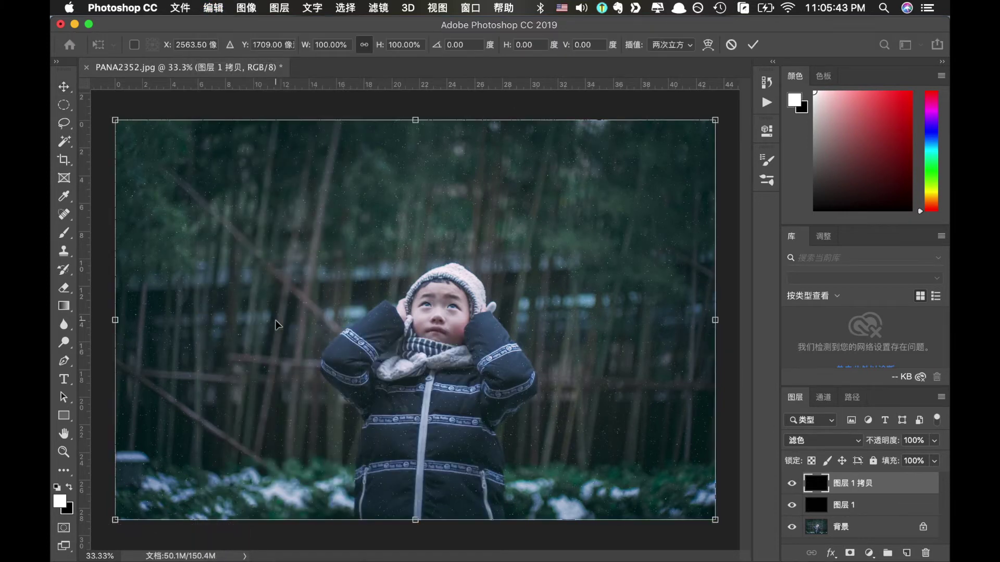
double_click(321, 45)
type("30")
key("Return")
type("0")
key("Return")
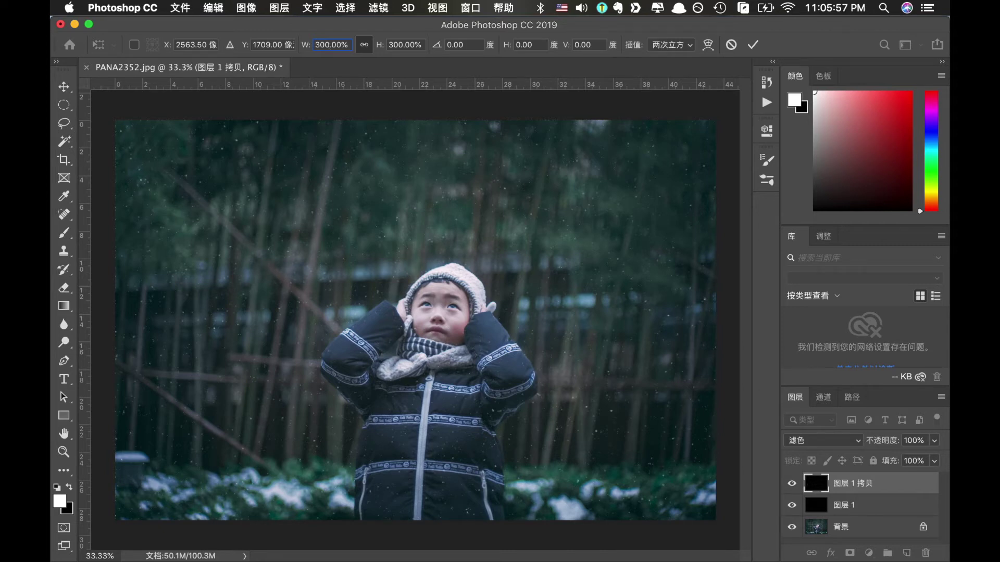
key("BackSpace")
key("BackSpace")
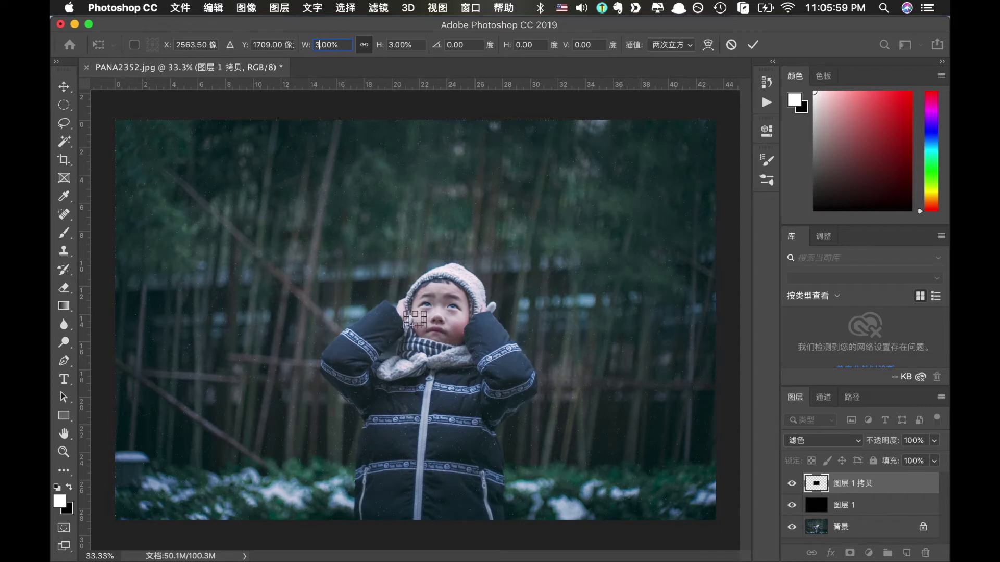
key("BackSpace")
type("400")
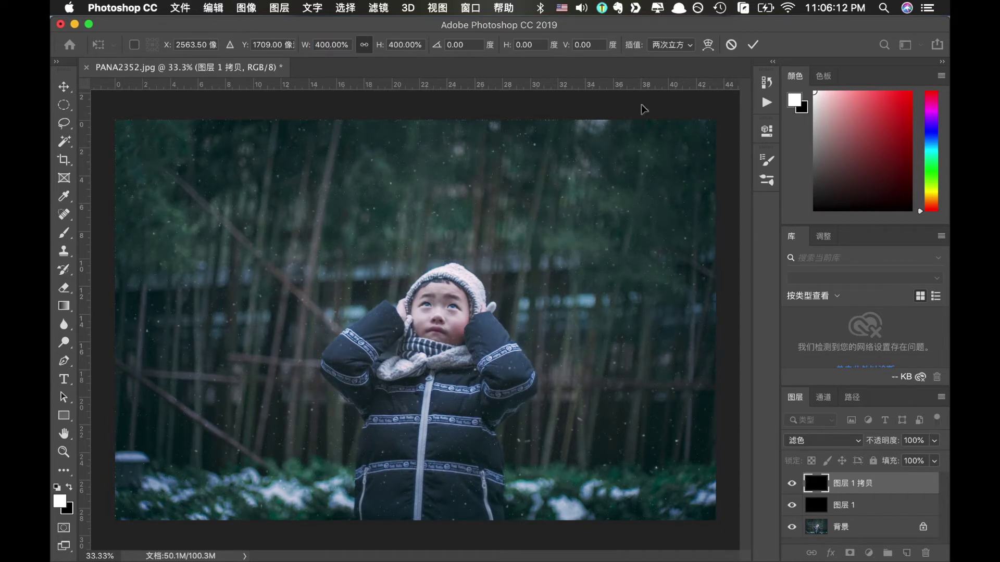
left_click(751, 50)
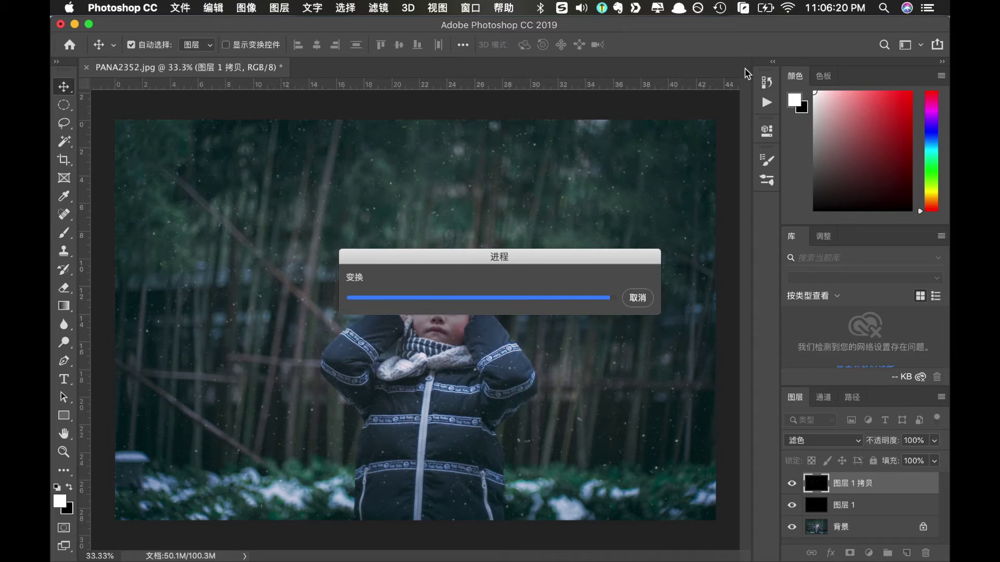
- Set up Unsharp Mask on the enlarged copy with amount 500 and radius 1.1 pixels
left_click(378, 8)
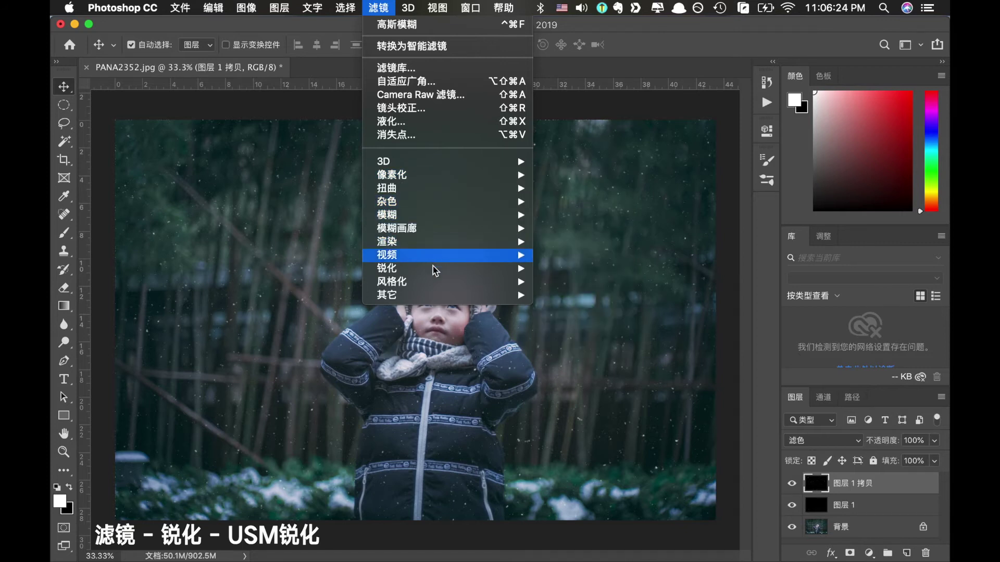
mouse_move(386, 267)
left_click(556, 274)
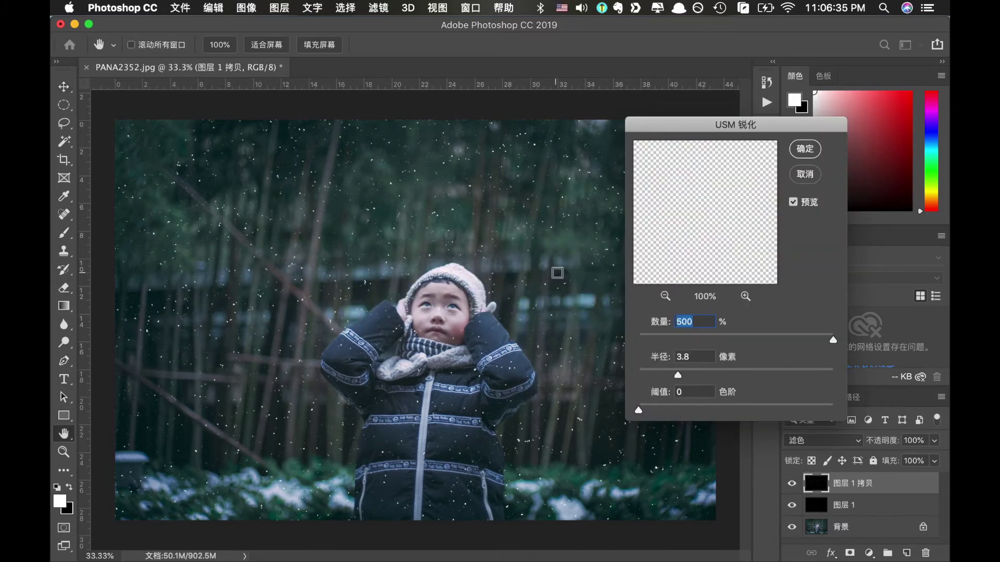
left_click_drag(685, 371, 655, 379)
mouse_move(833, 339)
left_mouse_down()
mouse_move(759, 340)
mouse_move(833, 340)
left_mouse_up()
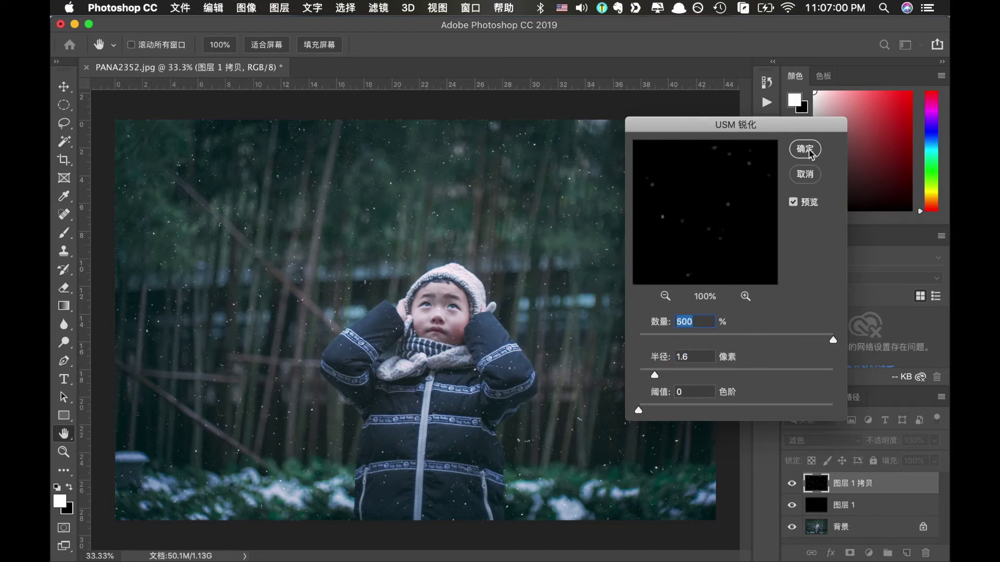
left_click_drag(655, 376, 649, 376)
- Apply the sharpening, then copy the whole canvas onto a new layer, 图层 2
left_click(806, 151)
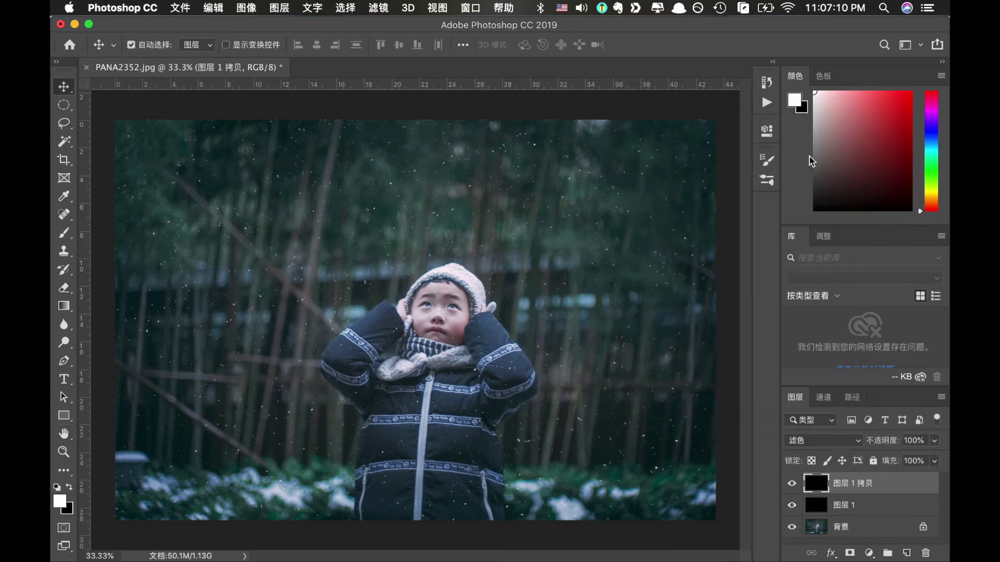
key("super+a")
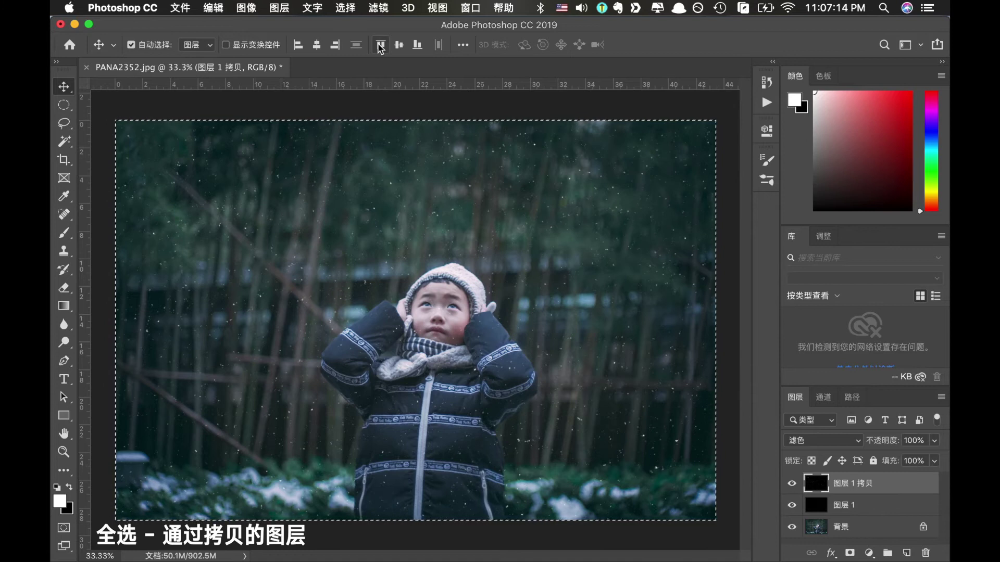
left_click(249, 10)
mouse_move(341, 24)
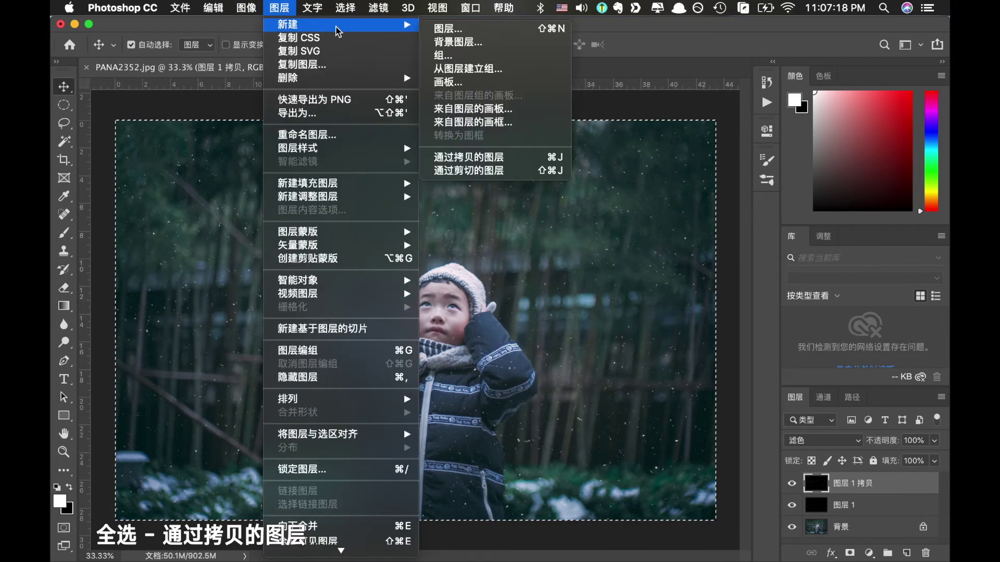
left_click(499, 157)
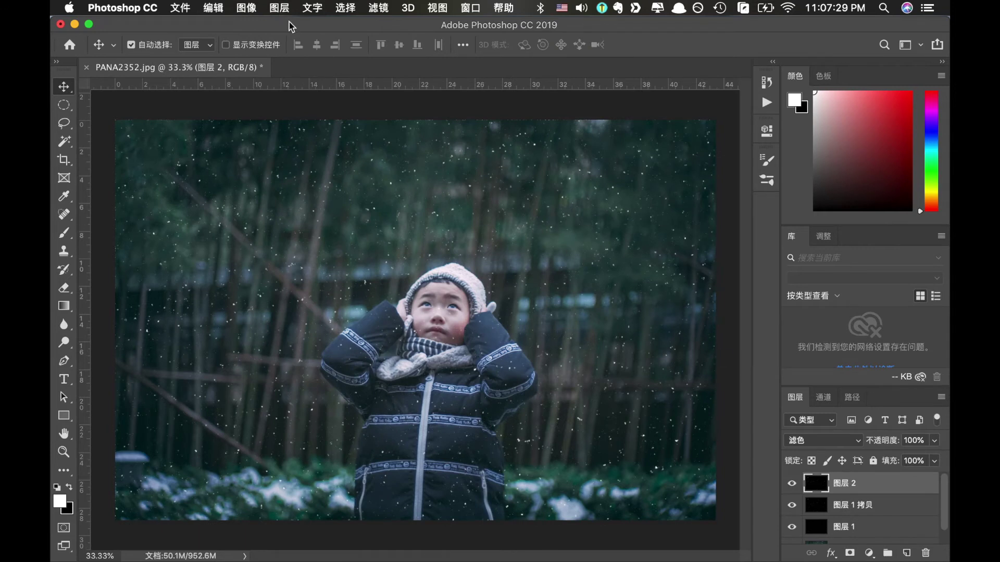
- Scale 图层 2 up to 300% with Free Transform
left_click(249, 8)
mouse_move(213, 8)
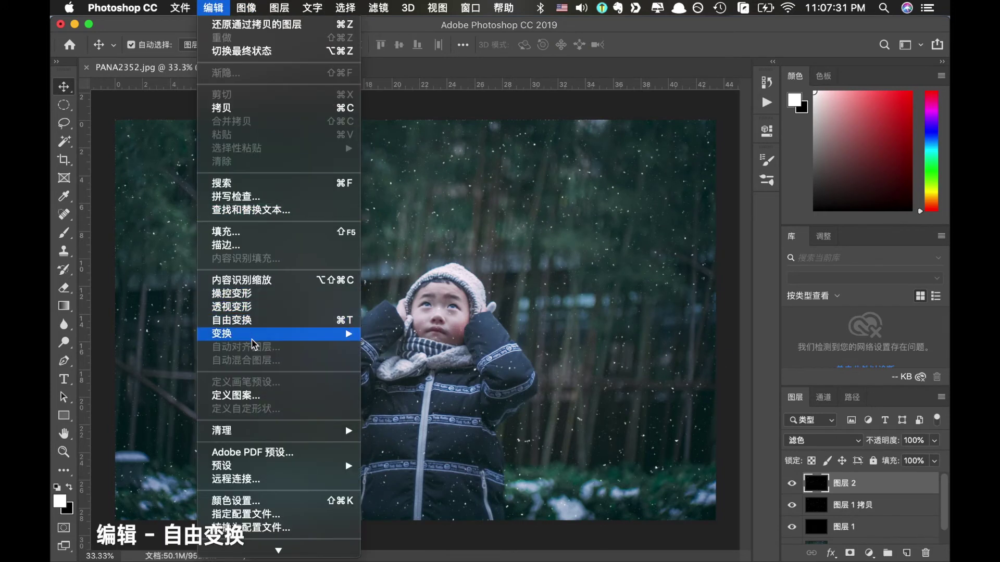
left_click(263, 329)
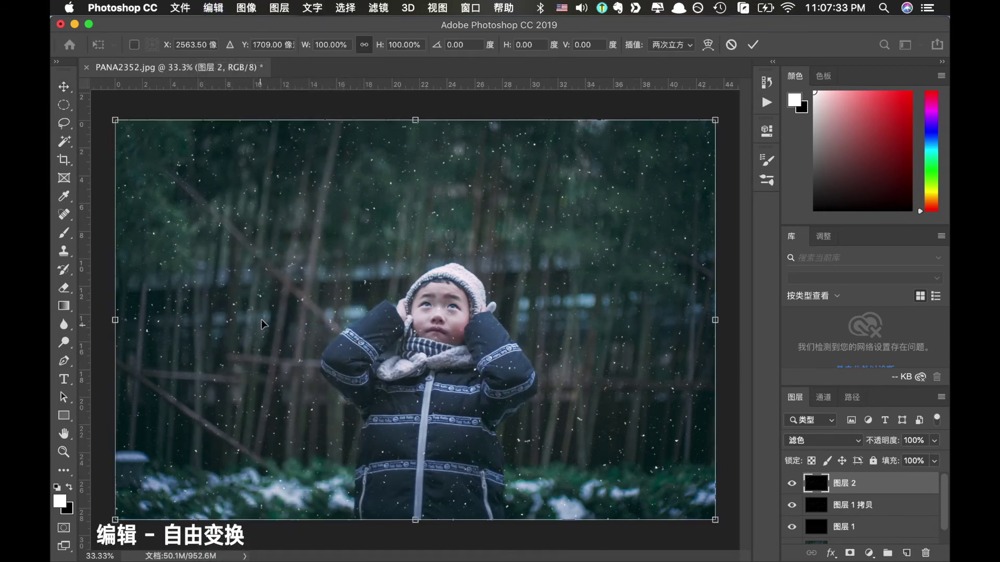
double_click(326, 45)
type("3")
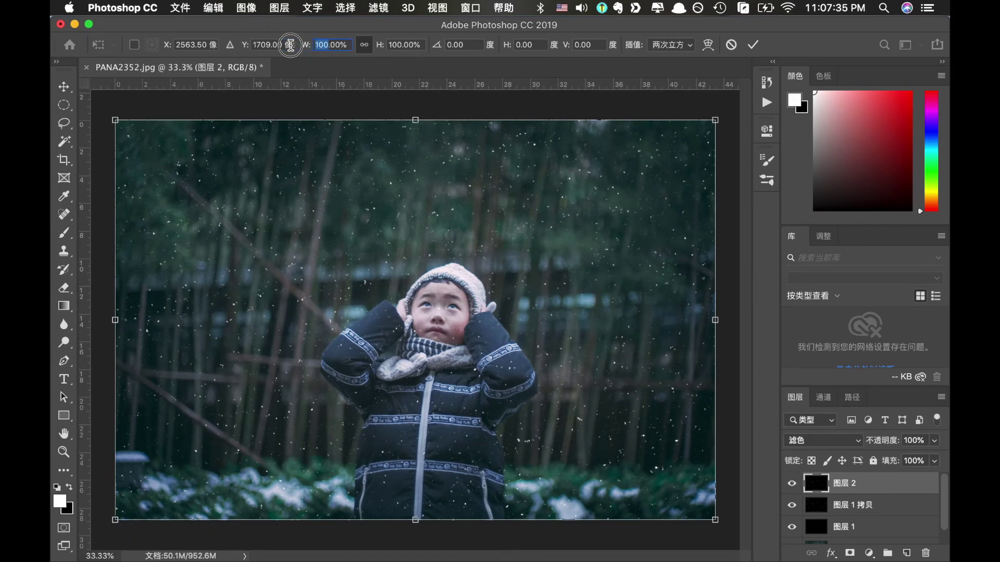
key("Return")
type("00")
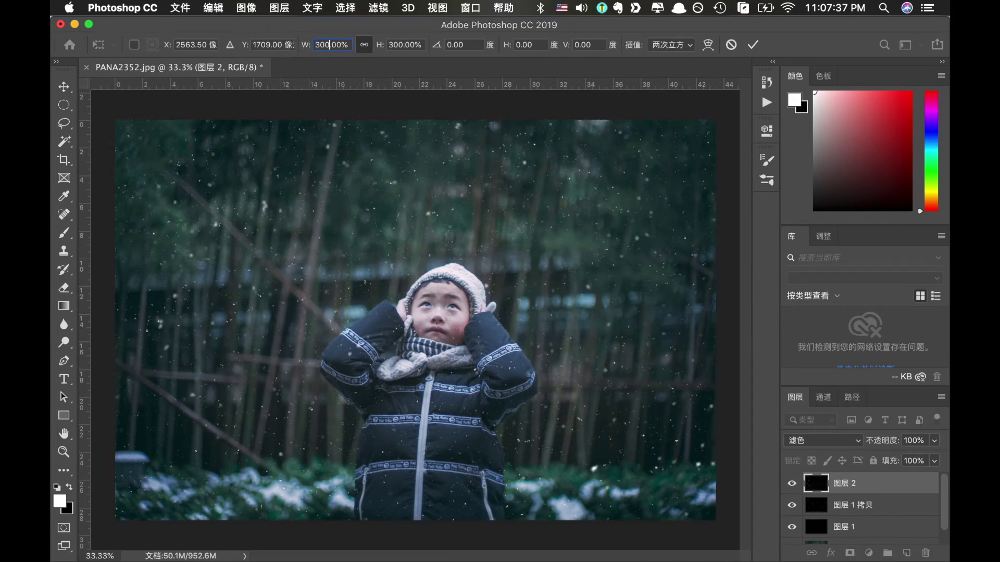
key("Return")
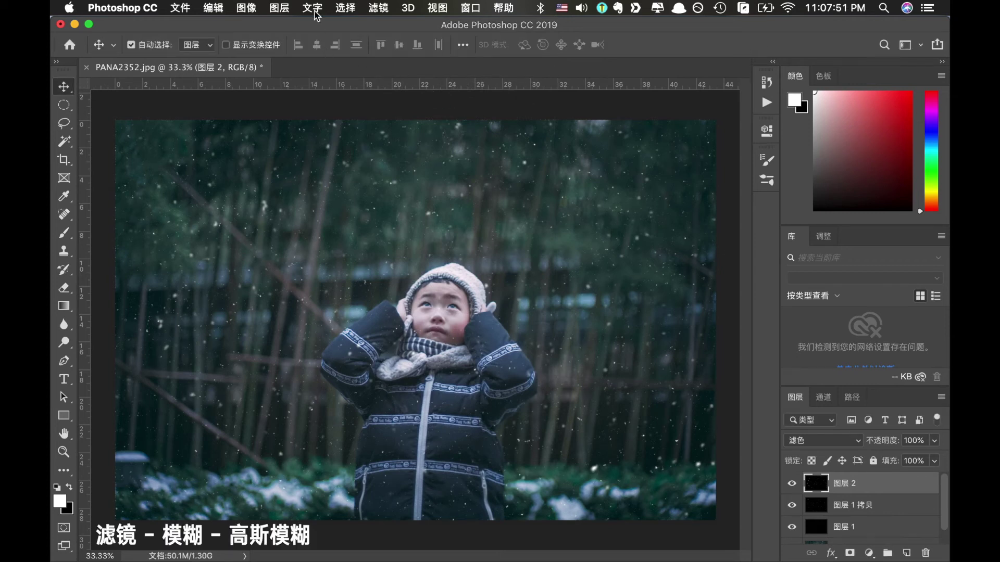
- Soften 图层 2 with a 3.1-pixel Gaussian blur
left_click(346, 8)
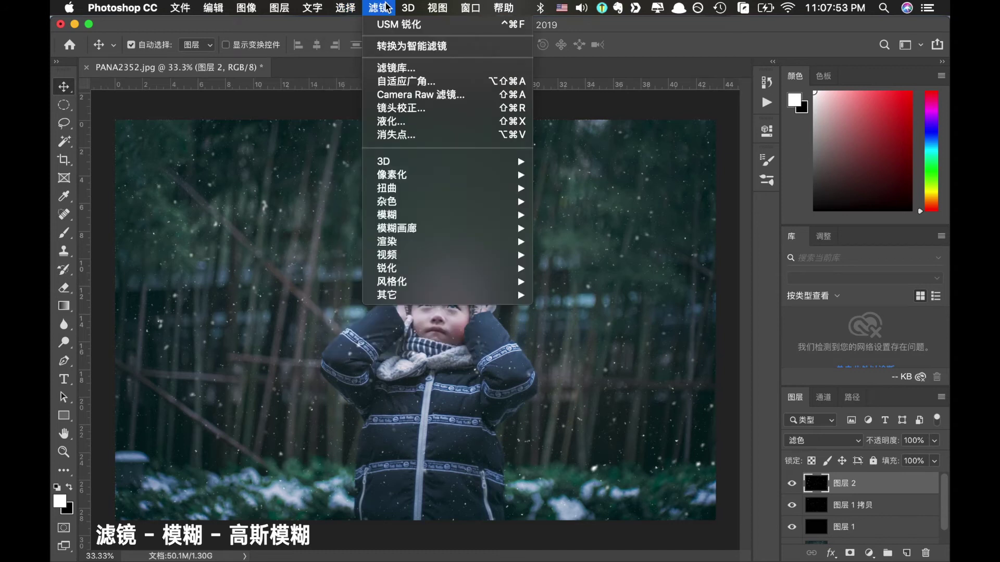
mouse_move(406, 215)
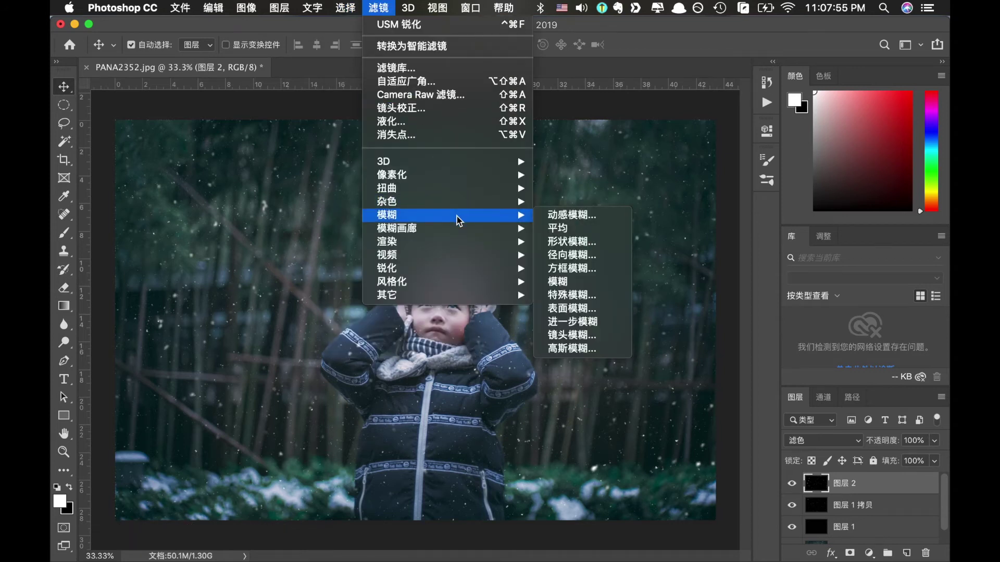
left_click(573, 353)
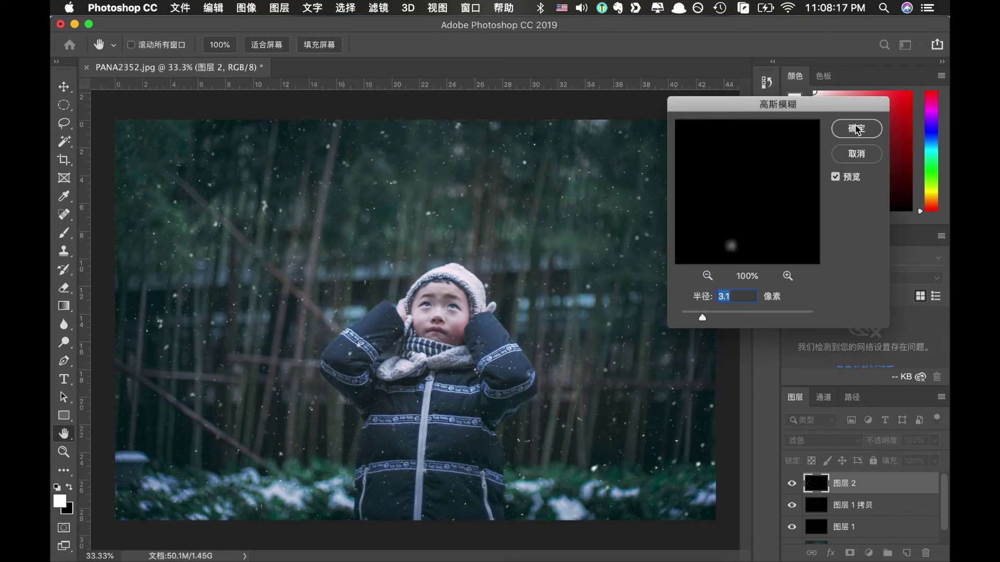
left_click(857, 130)
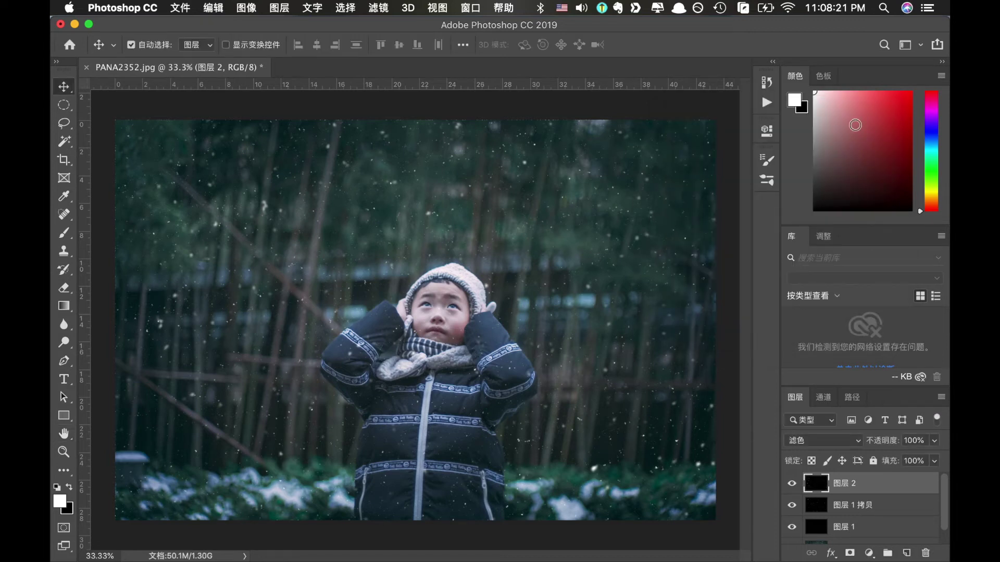
- Copy 图层 2 to a new layer and mirror it at 200% size using width -200%
left_click(279, 7)
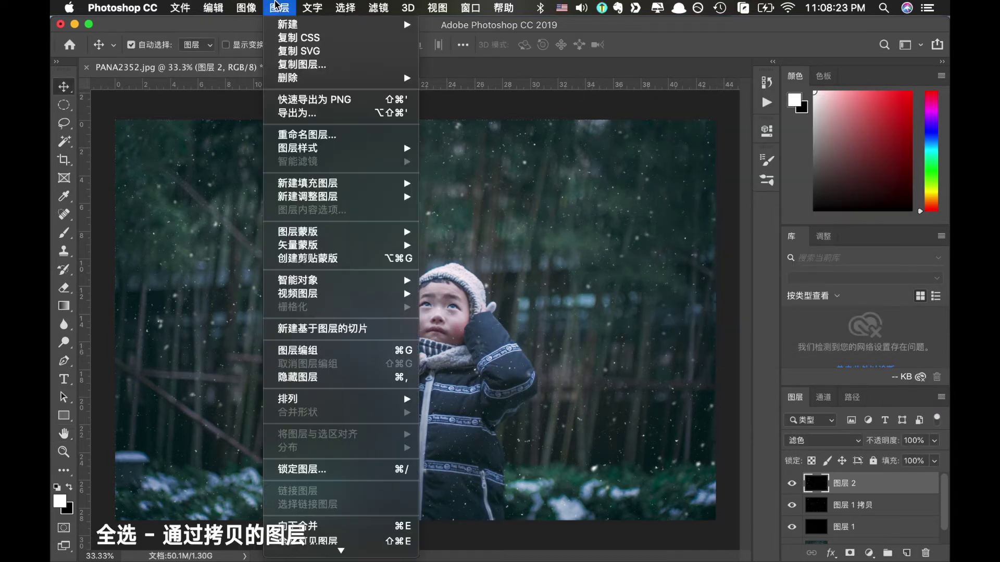
mouse_move(341, 24)
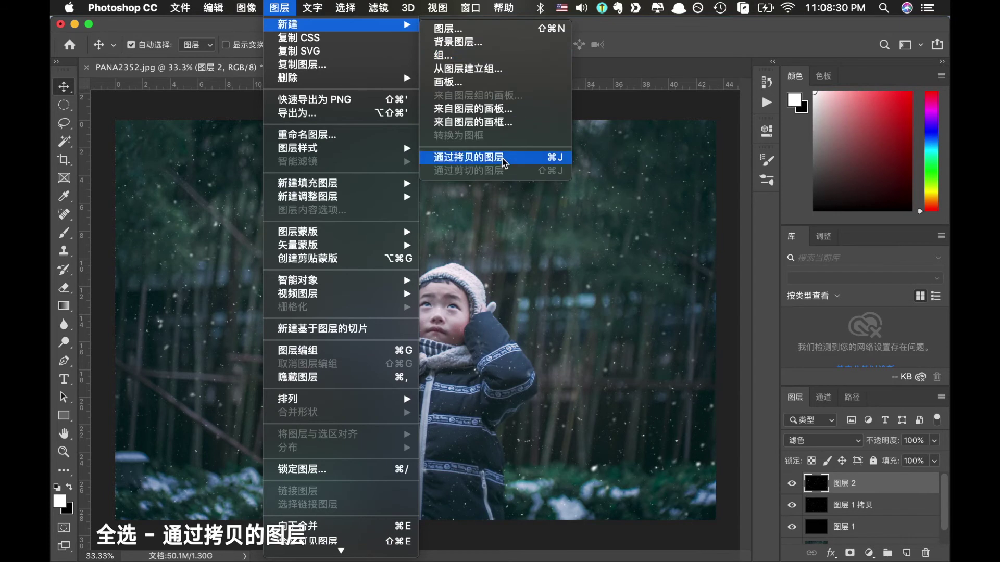
left_click(501, 159)
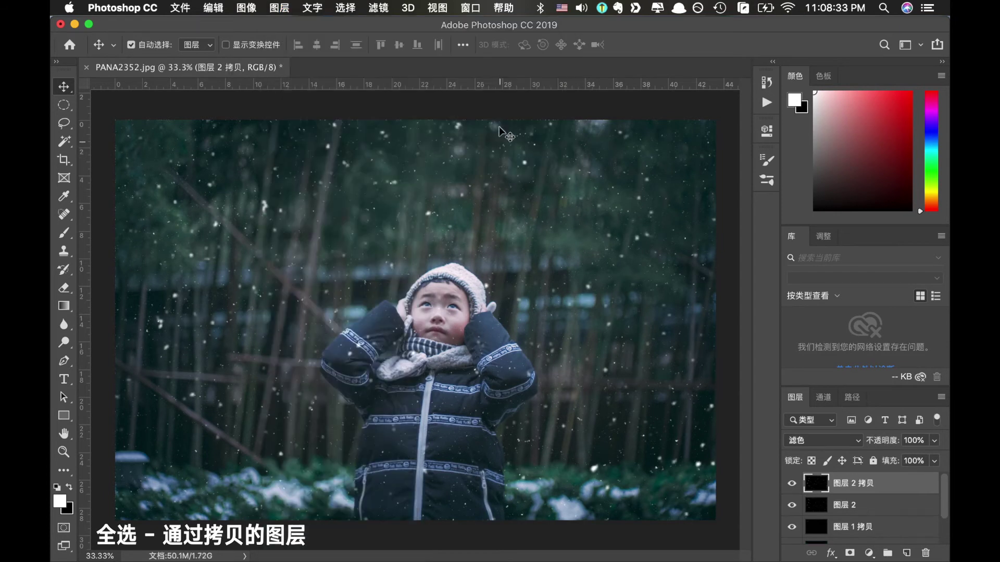
left_click(246, 7)
mouse_move(213, 8)
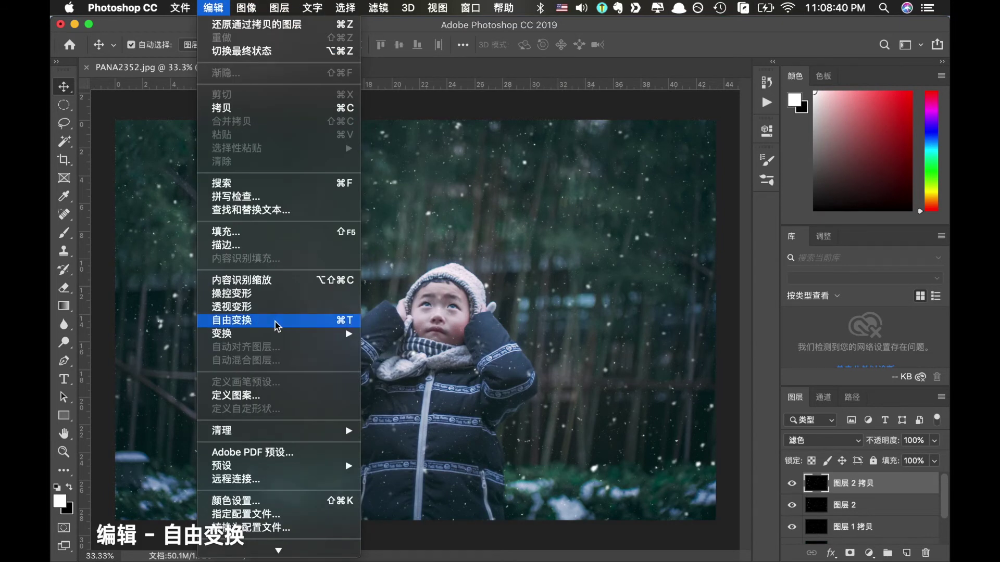
left_click(268, 323)
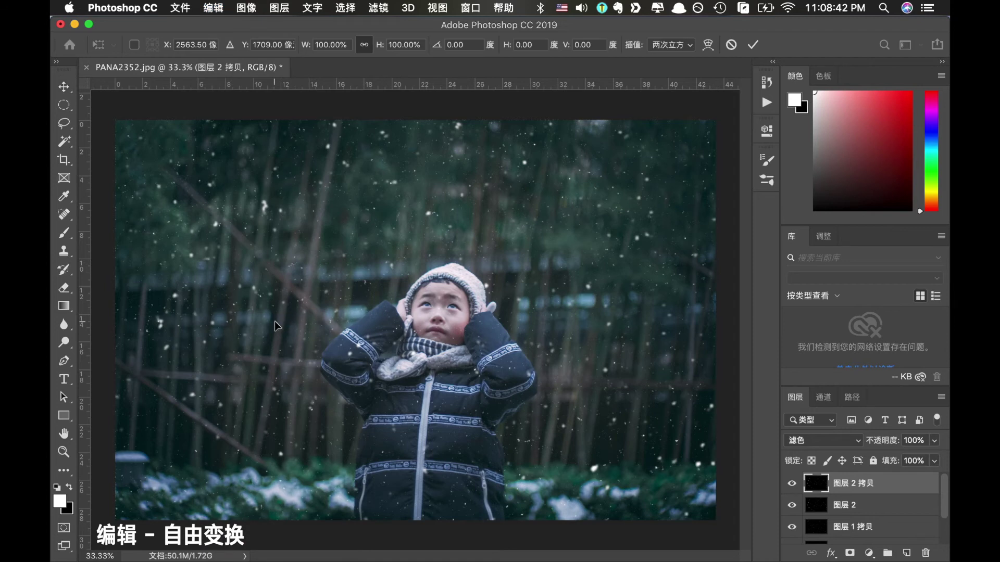
left_click(331, 44)
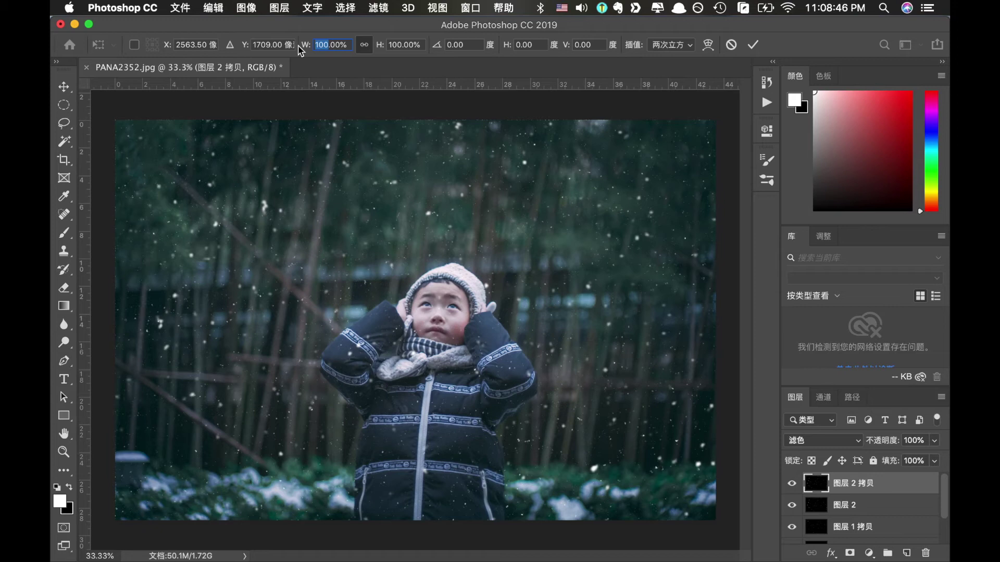
type("-")
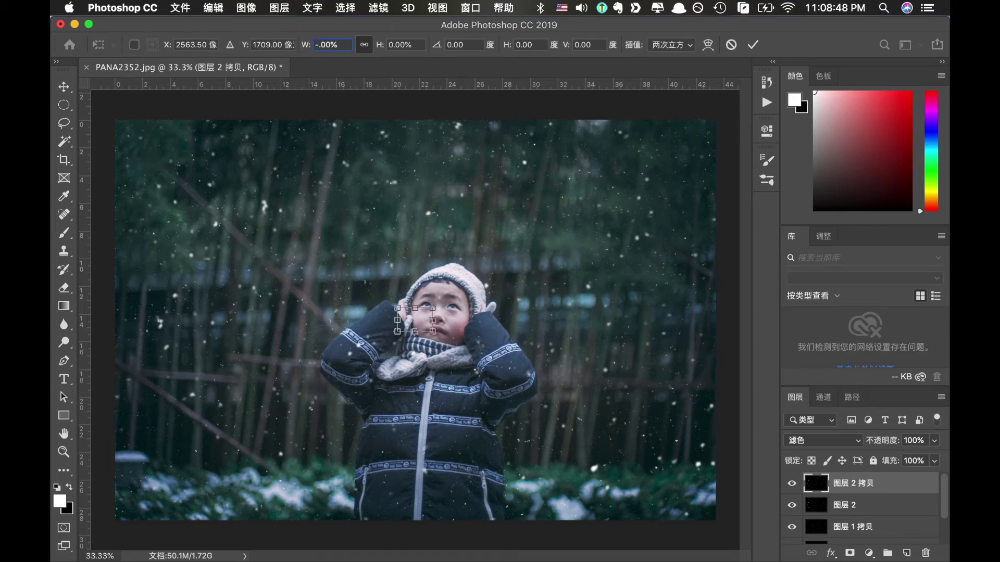
type("200")
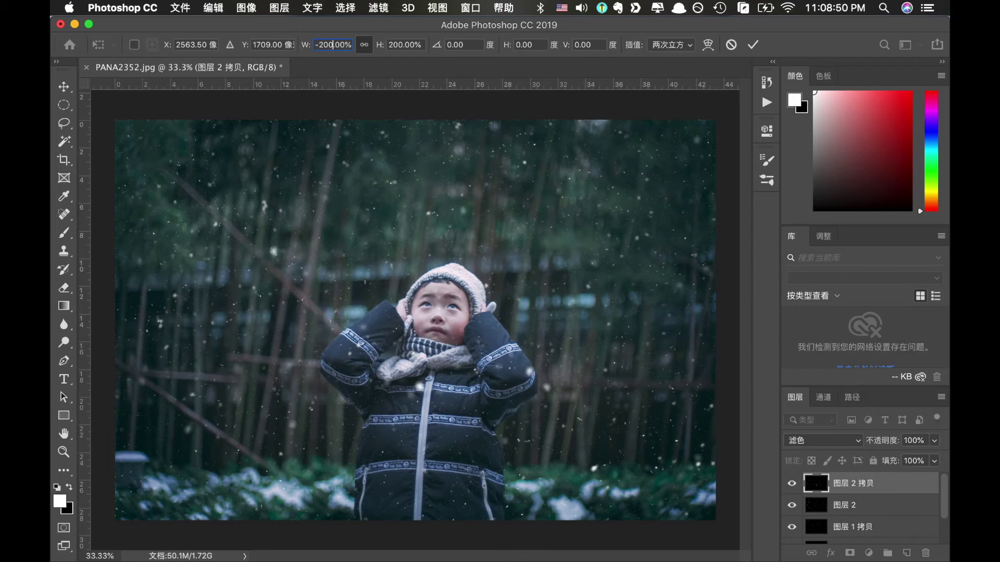
key("Return")
left_click(755, 45)
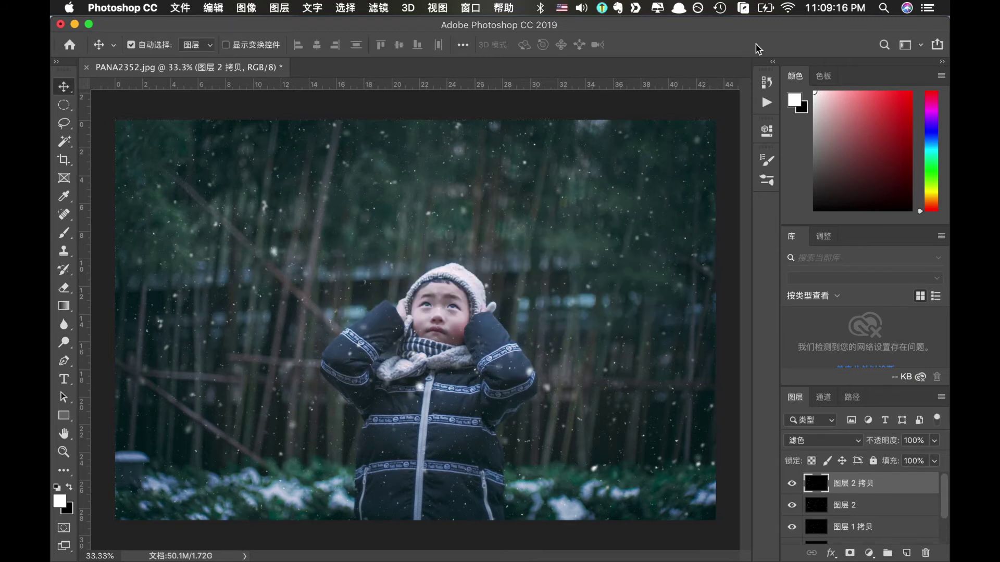
- Apply Unsharp Mask to the enlarged snow layer at 500% amount and 1.6-pixel radius
left_click(379, 7)
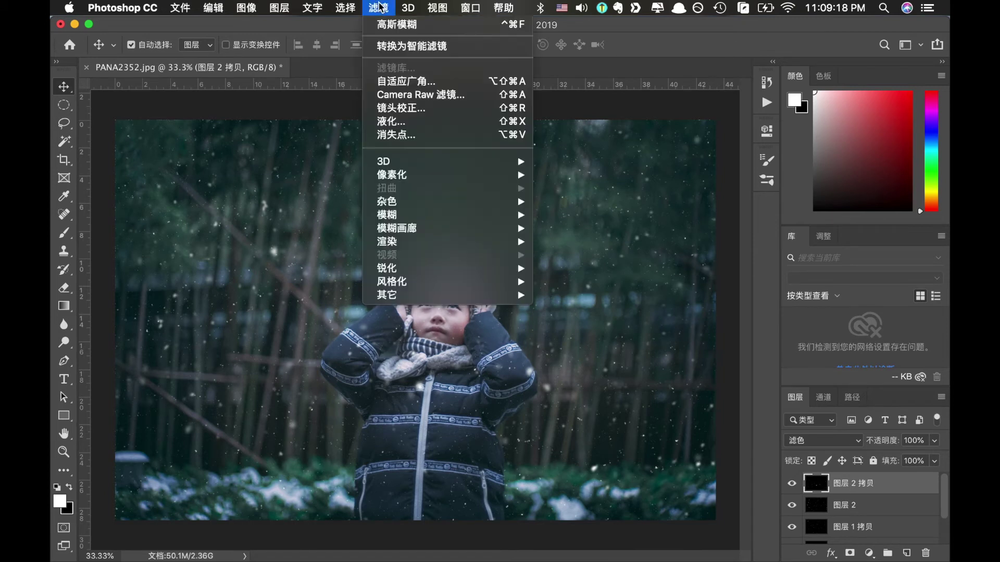
mouse_move(386, 267)
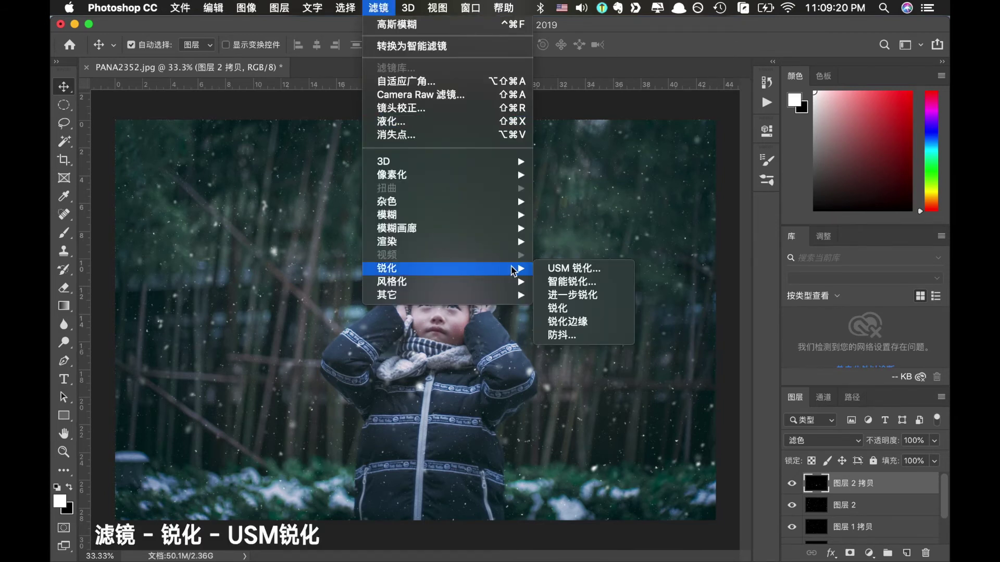
left_click(551, 269)
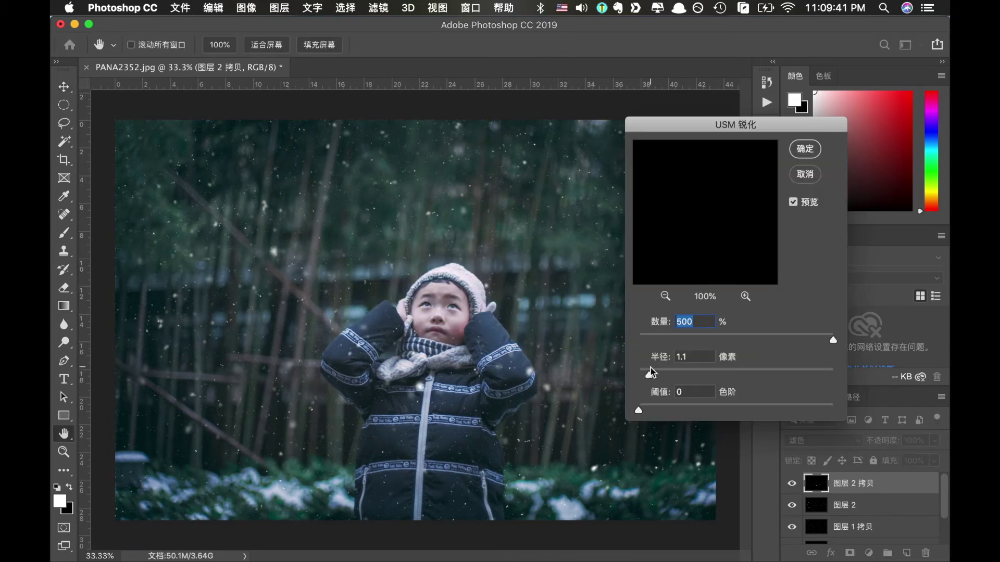
left_click(646, 375)
left_click_drag(647, 376, 657, 379)
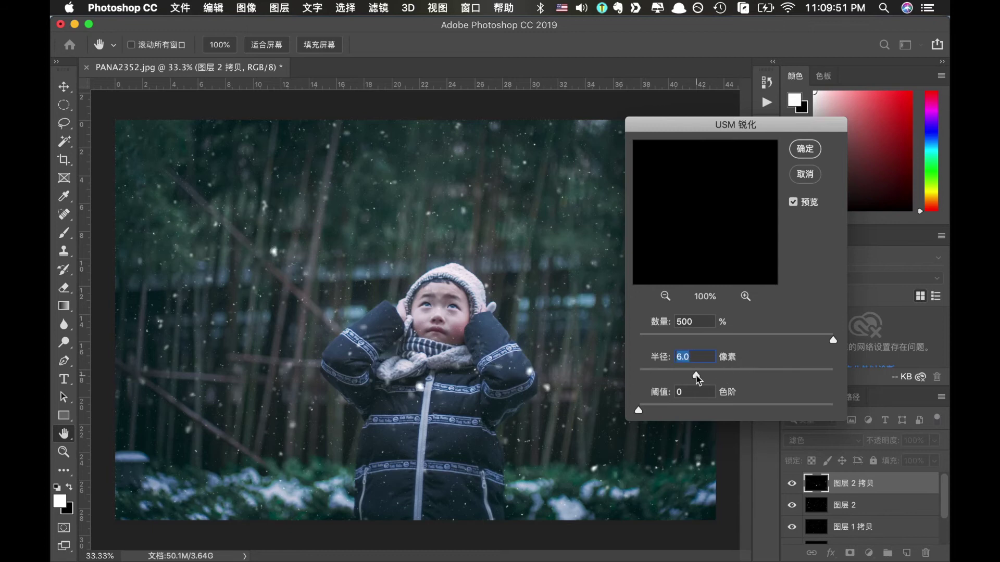
left_click(806, 151)
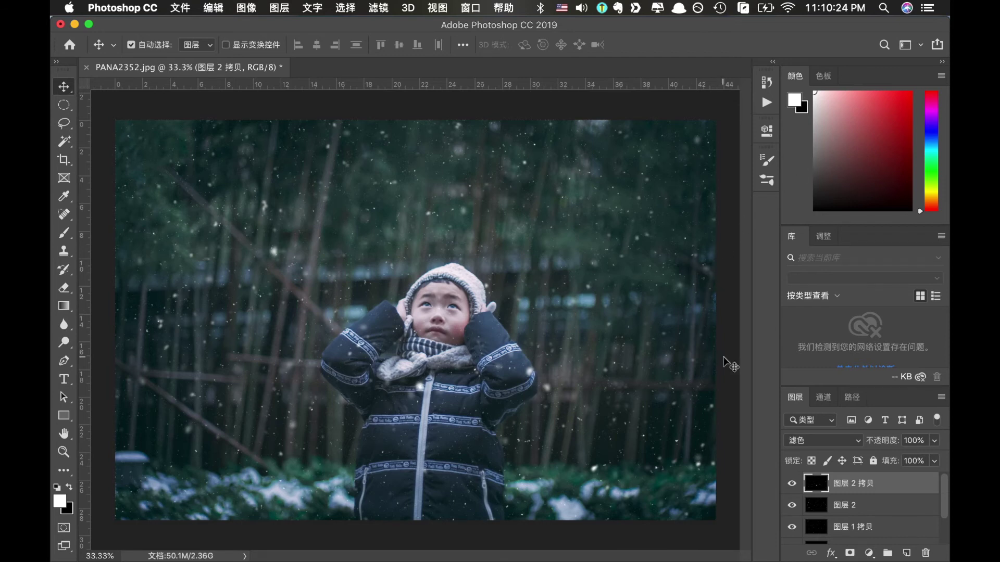
- Duplicate the snow layer 图层 1 twice with Cmd+J
scroll(859, 505, "down", 2)
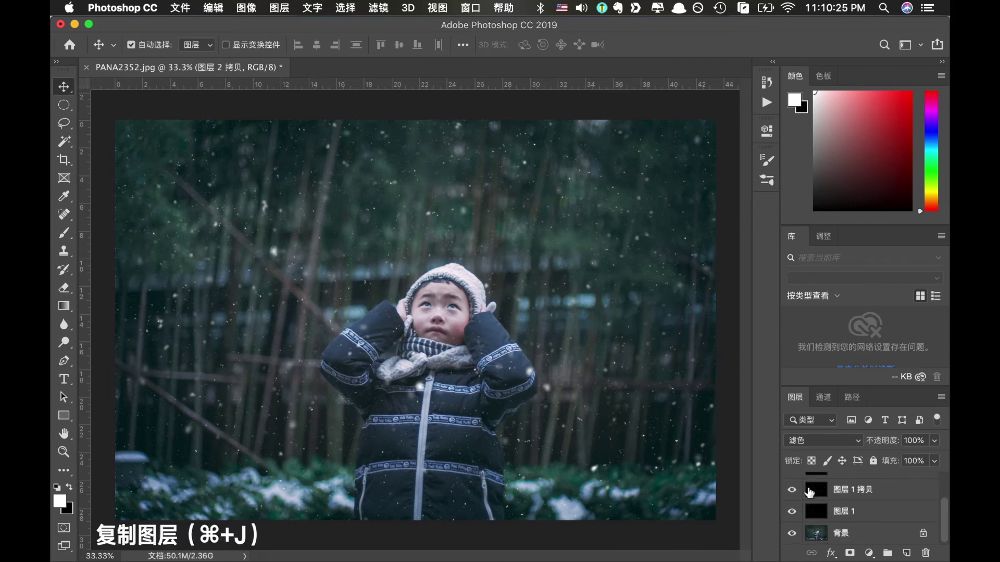
left_click(835, 512)
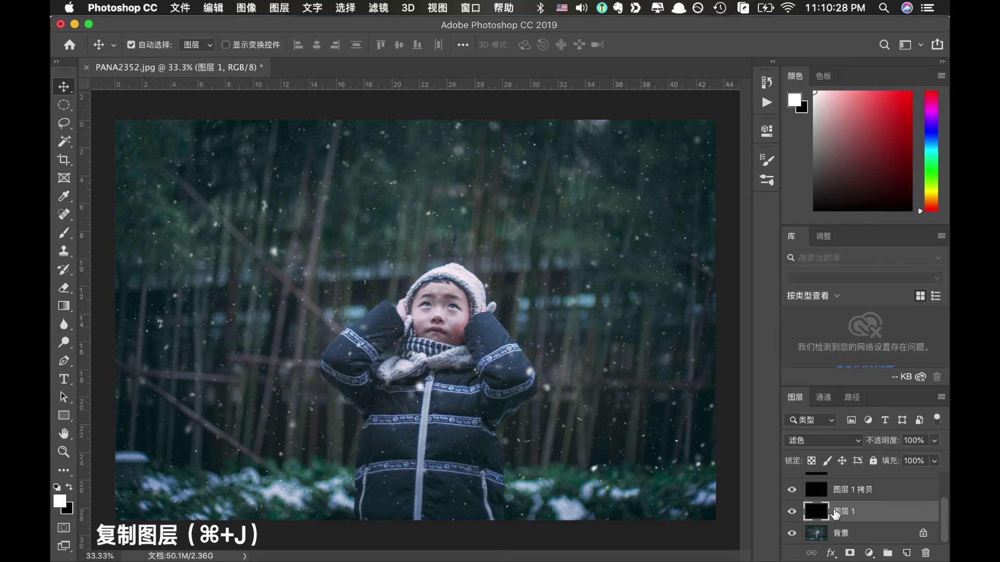
key("super+j")
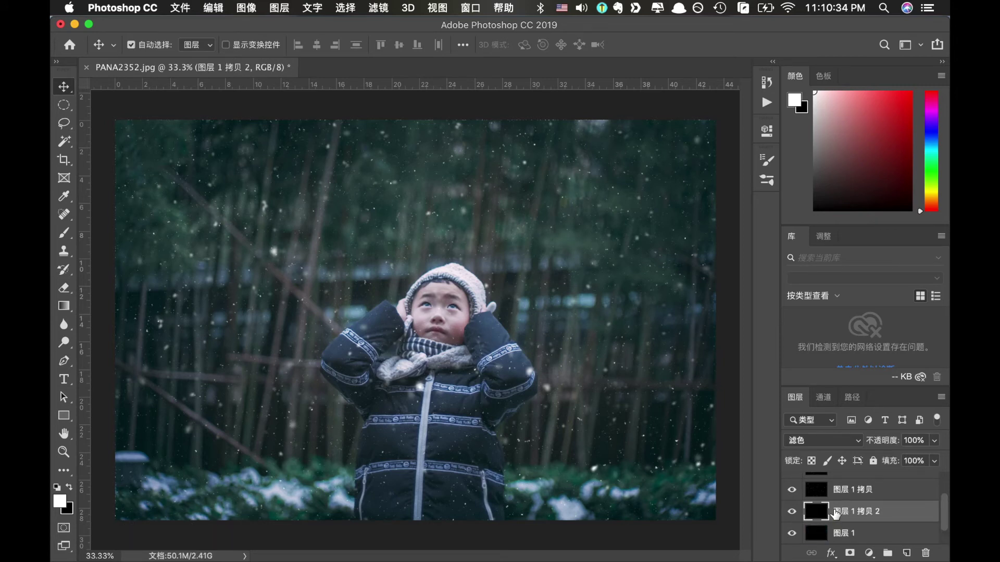
key("super+j")
- Soften the newest snow copy with a Gaussian blur of radius 2.3
left_click(379, 7)
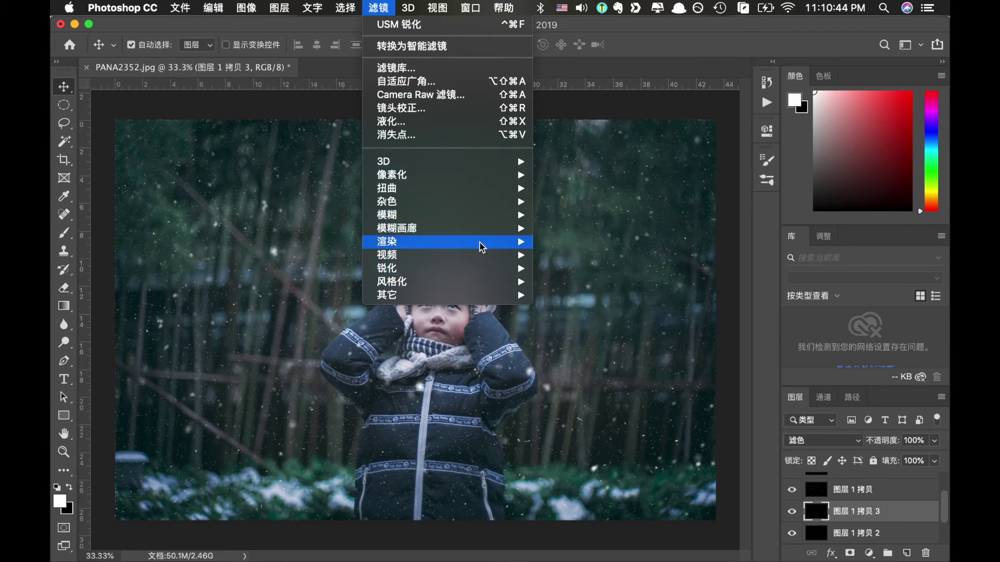
mouse_move(421, 214)
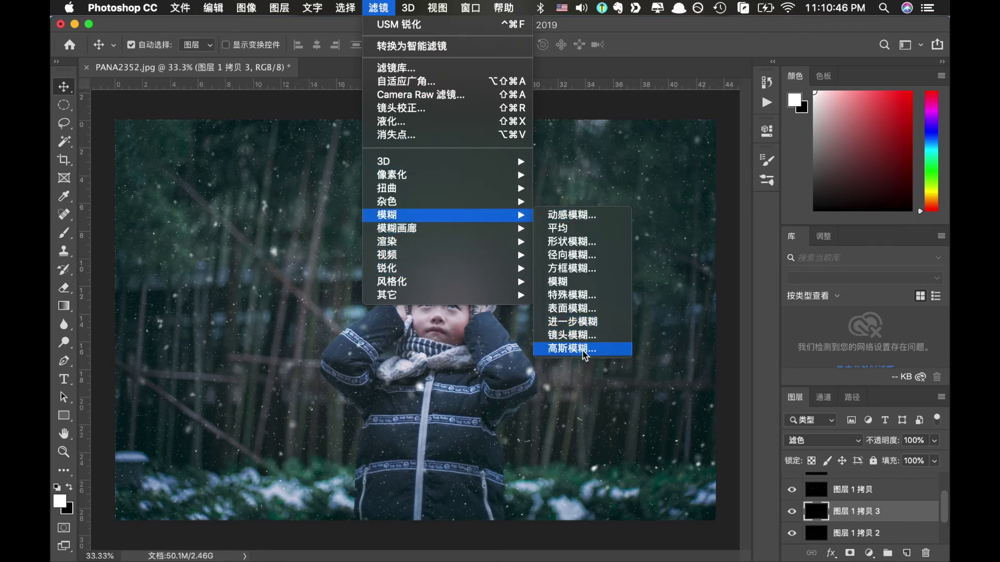
left_click(581, 350)
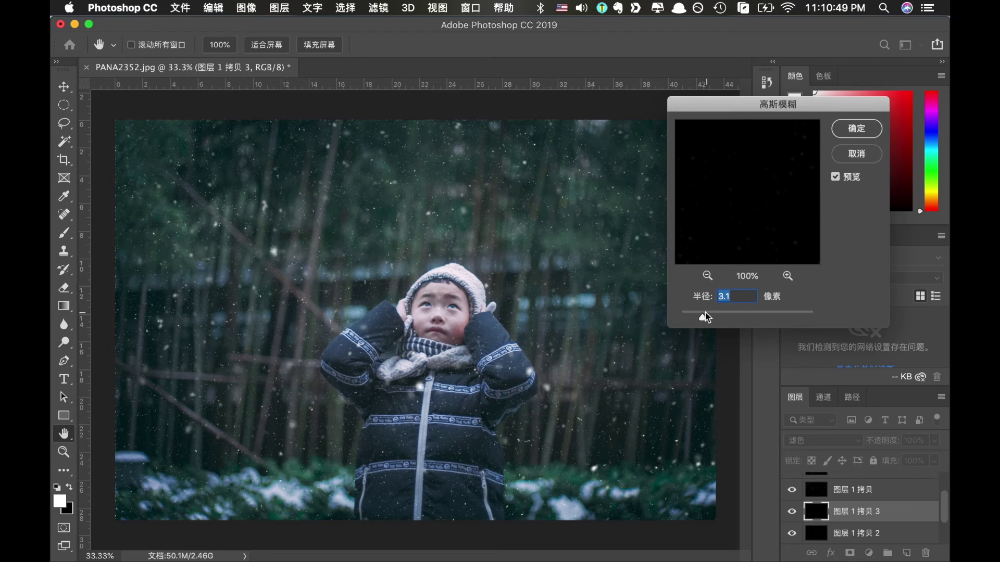
left_click_drag(705, 313, 683, 322)
left_click(846, 130)
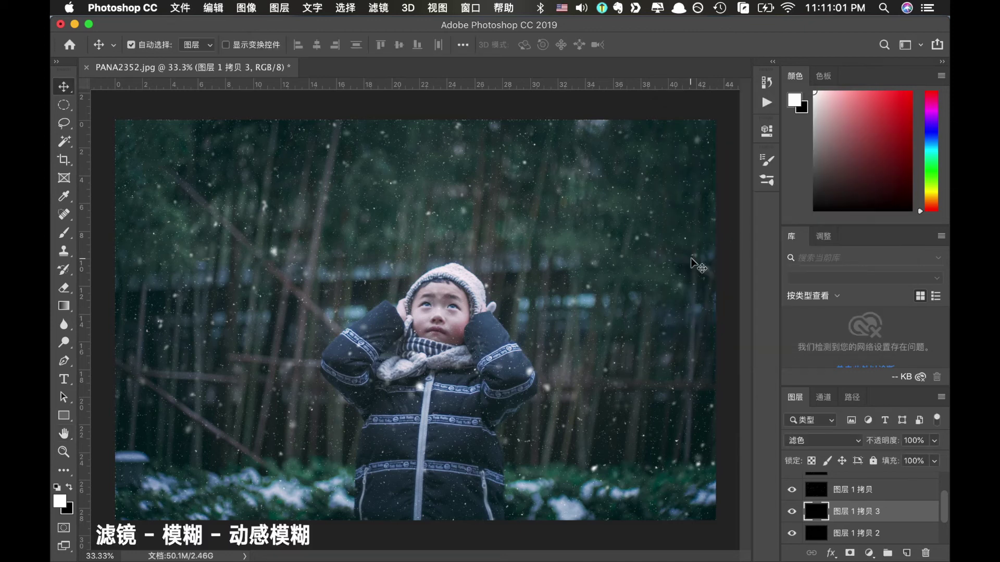
- Select every snow layer, from 图层 1 拷贝 2 up through 图层 2 拷贝, excluding the background
scroll(822, 516, "down", 2)
left_click(822, 517)
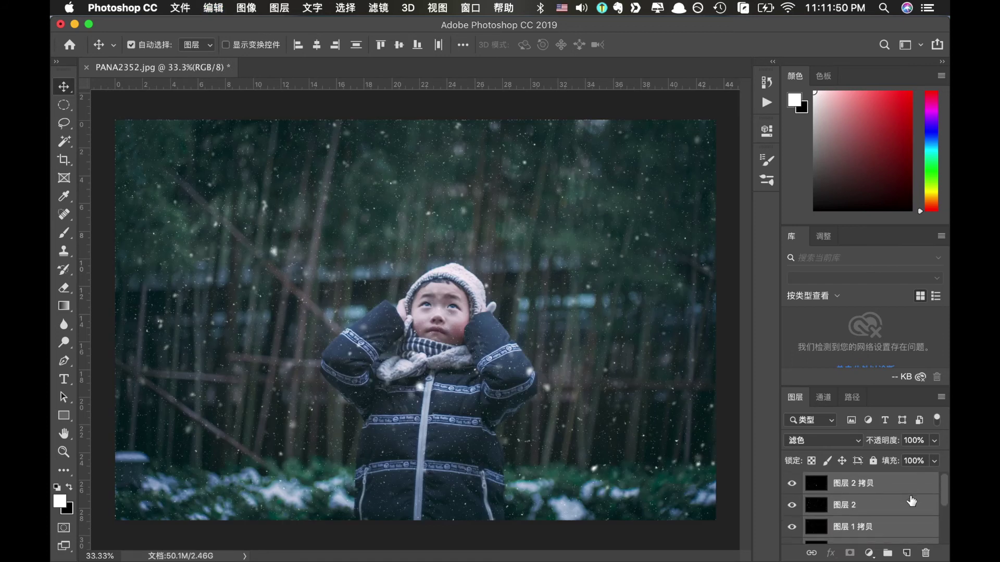
scroll(911, 500, "down", 5)
left_click(911, 495)
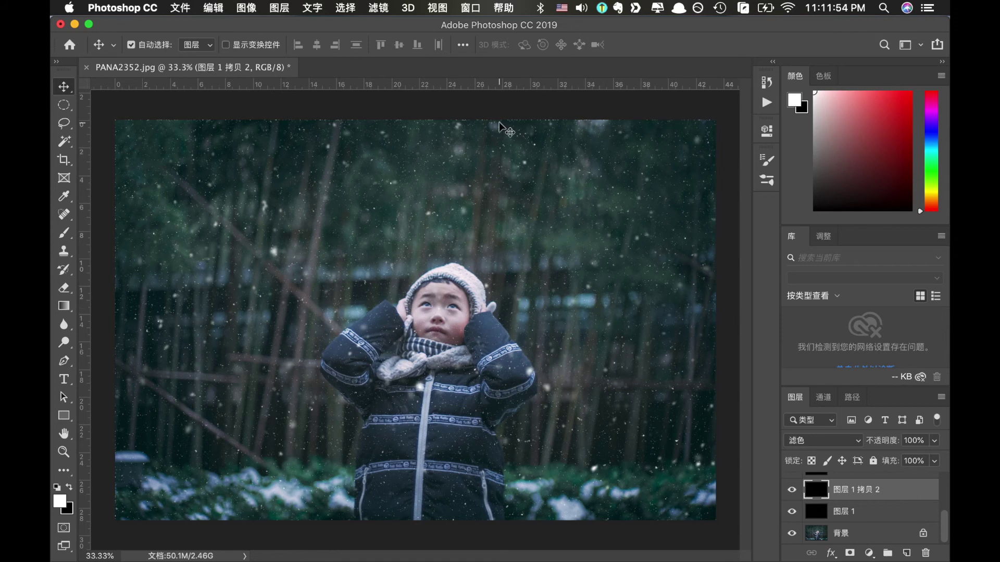
scroll(871, 500, "up", 5)
left_click(871, 489, "ctrl")
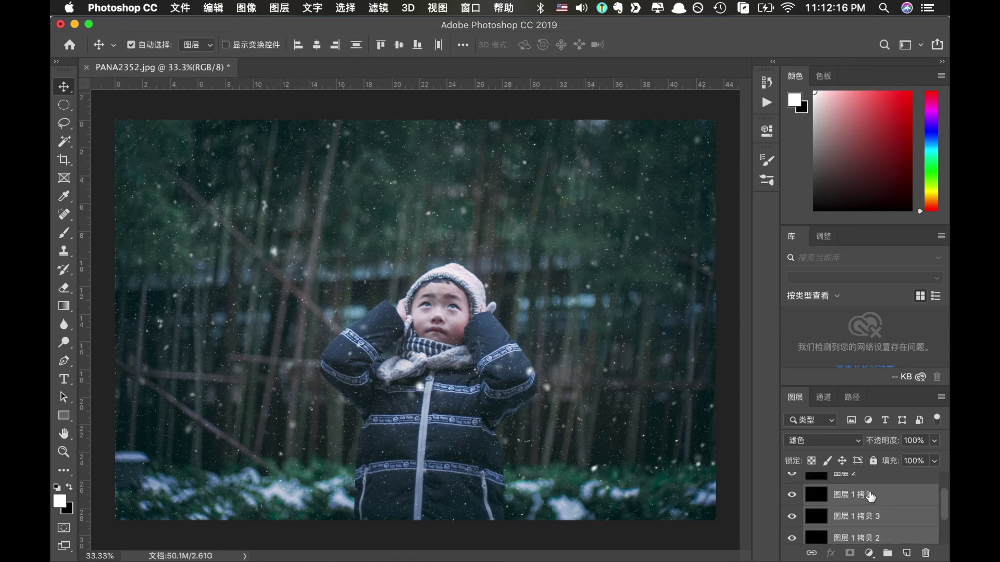
left_click(875, 495, "ctrl")
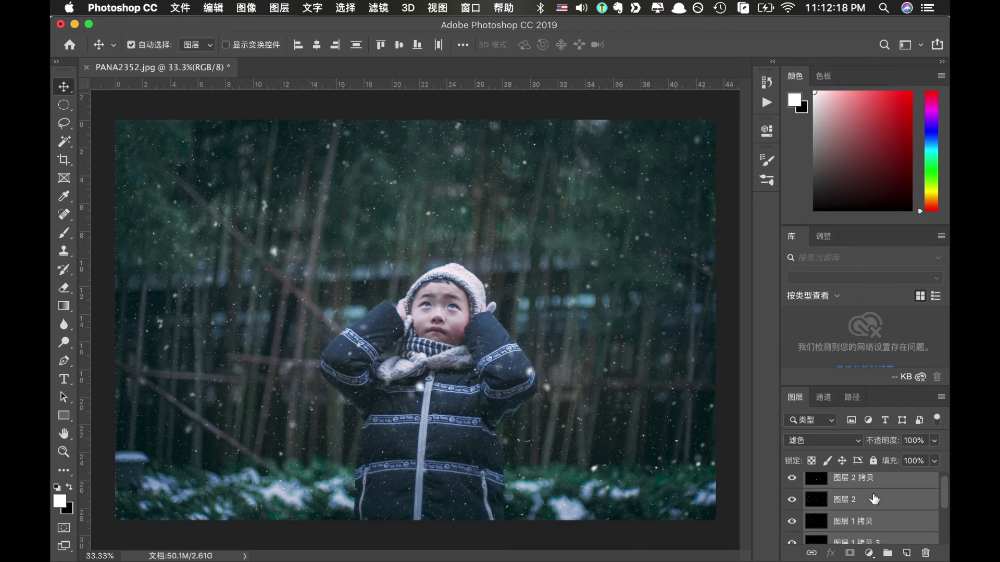
scroll(875, 500, "up", 1)
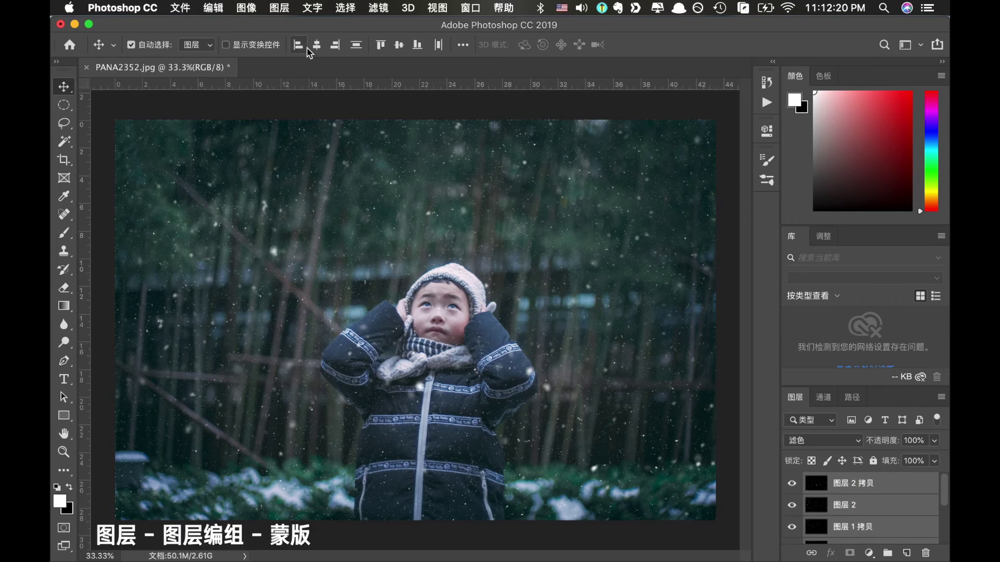
- Group the selected snow layers into 组 1, add a layer mask, and choose the standard Eraser
left_click(246, 8)
mouse_move(279, 8)
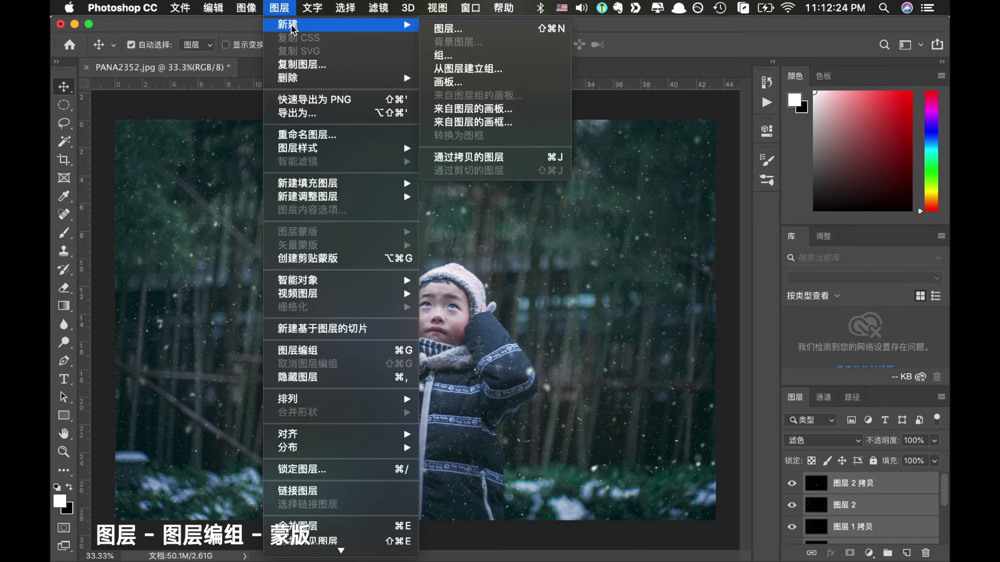
left_click(320, 356)
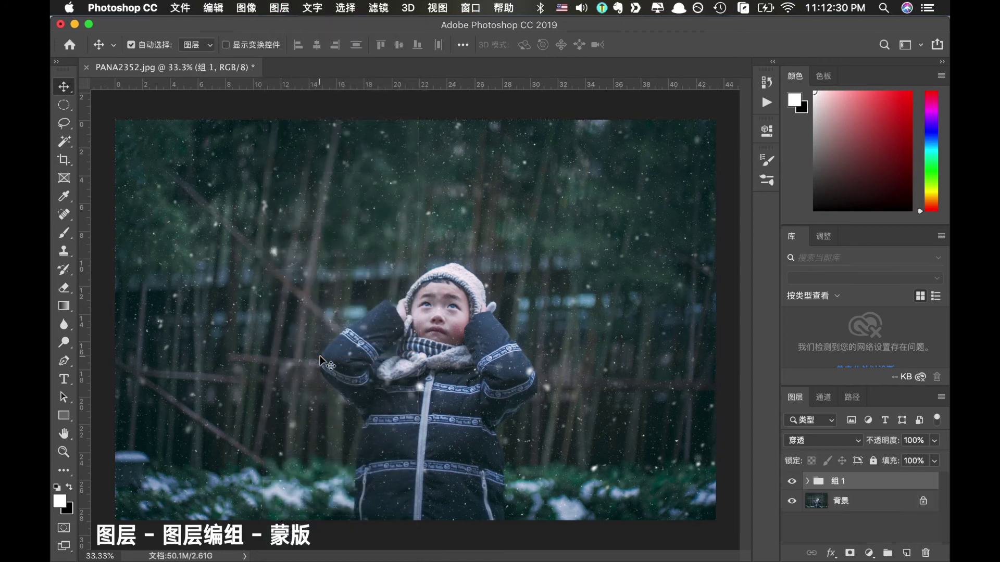
left_click(850, 553)
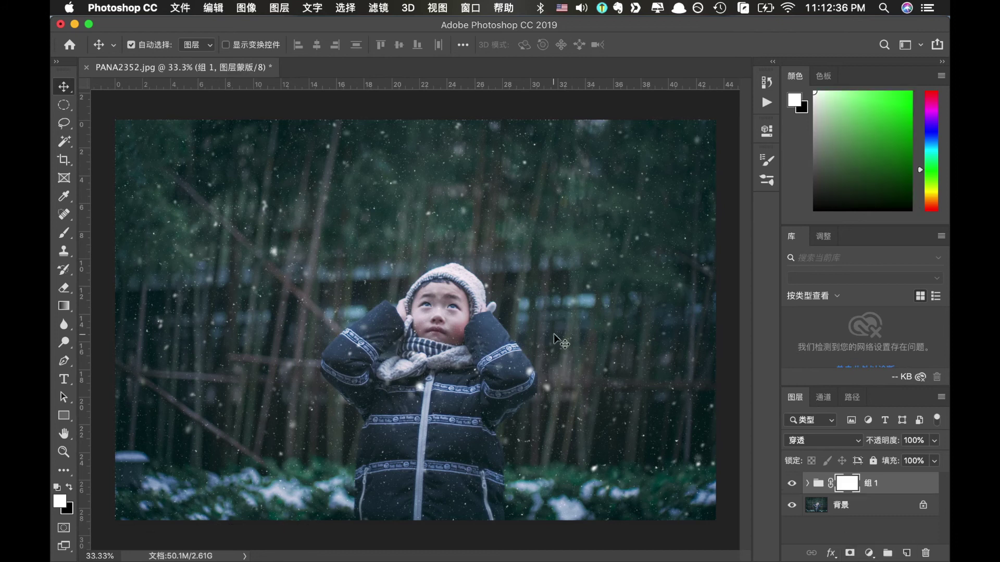
left_click(68, 293)
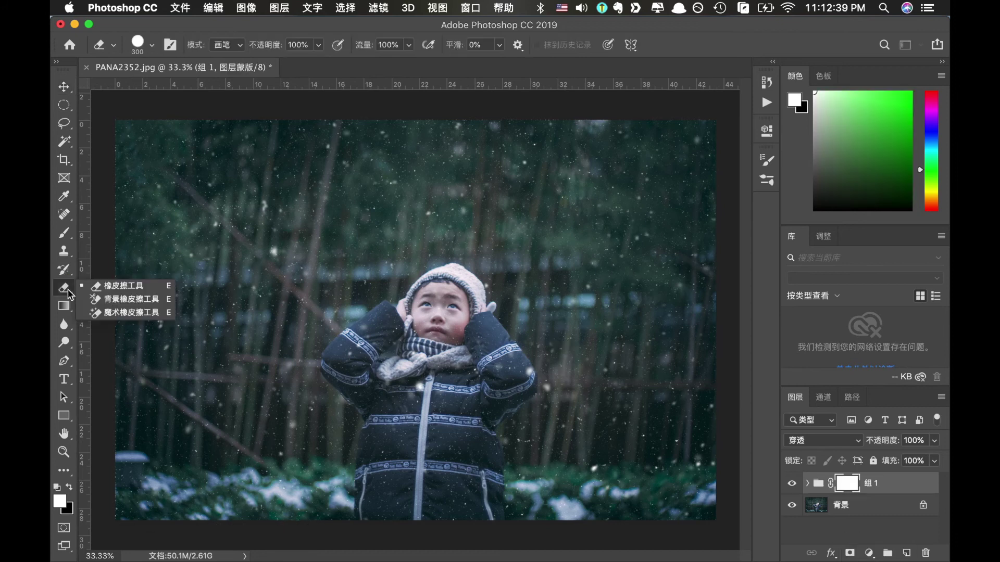
left_click(105, 286)
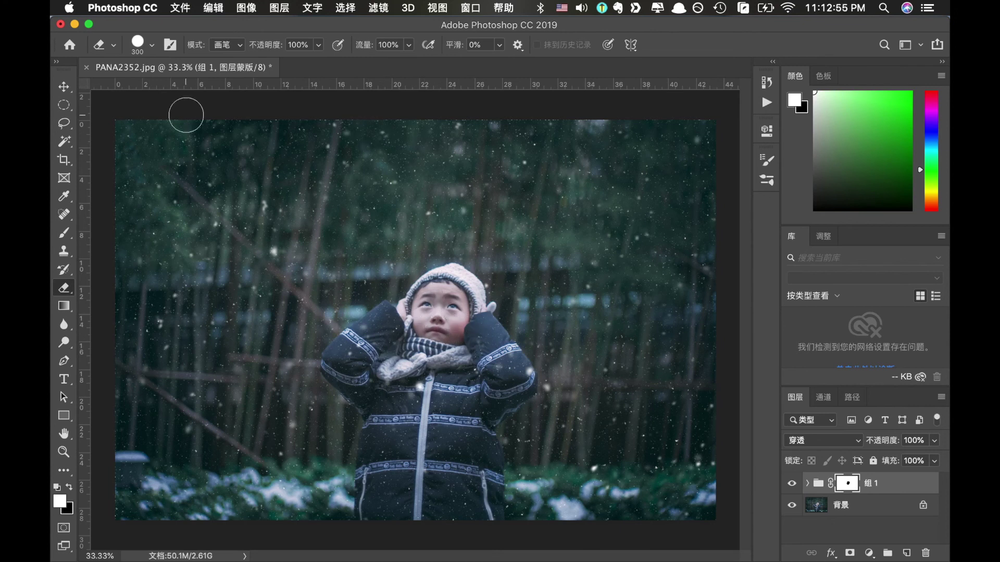
- Start saving the layered image as PANA2352.psd with File > Save As
left_click(181, 8)
left_click(245, 157)
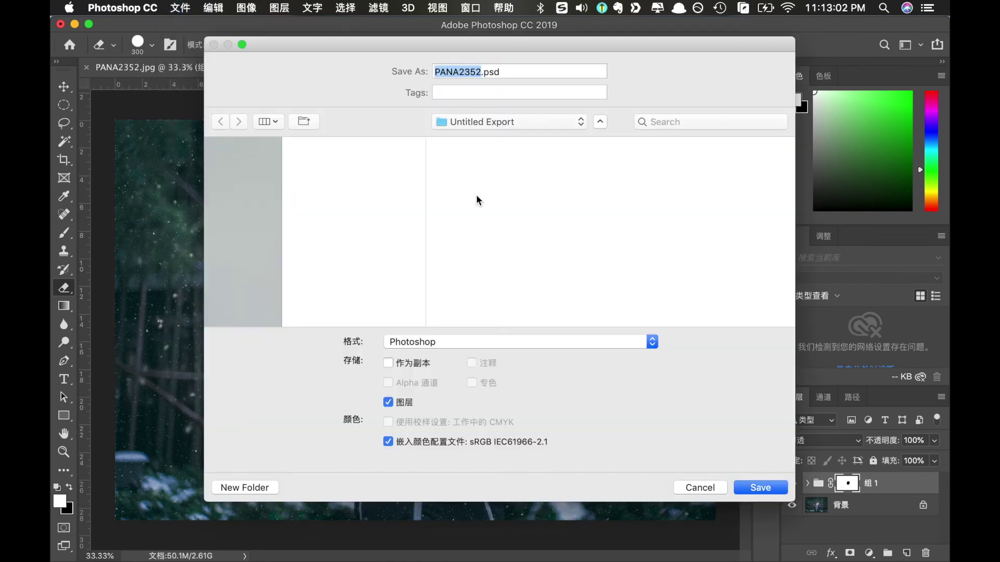